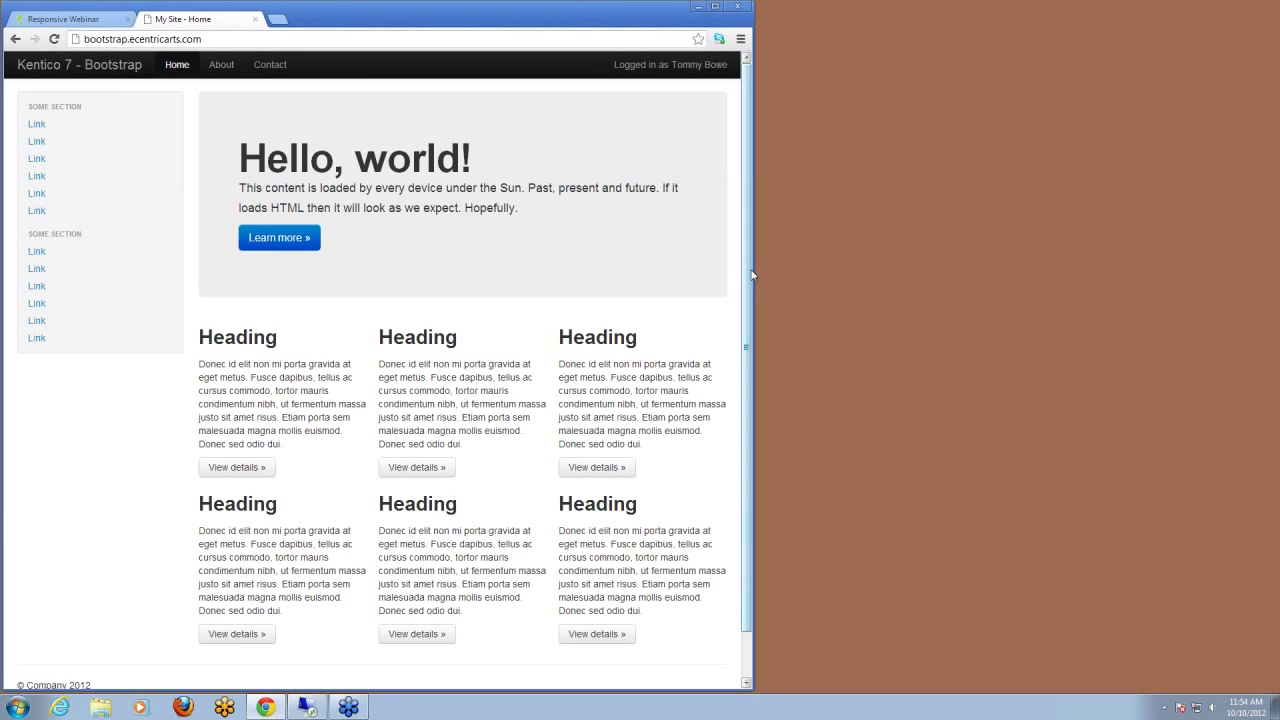
Step: Widen the browser window to the full screen width and load the site's /cmsdesk address
drag(754, 262, 1277, 265)
click(330, 44)
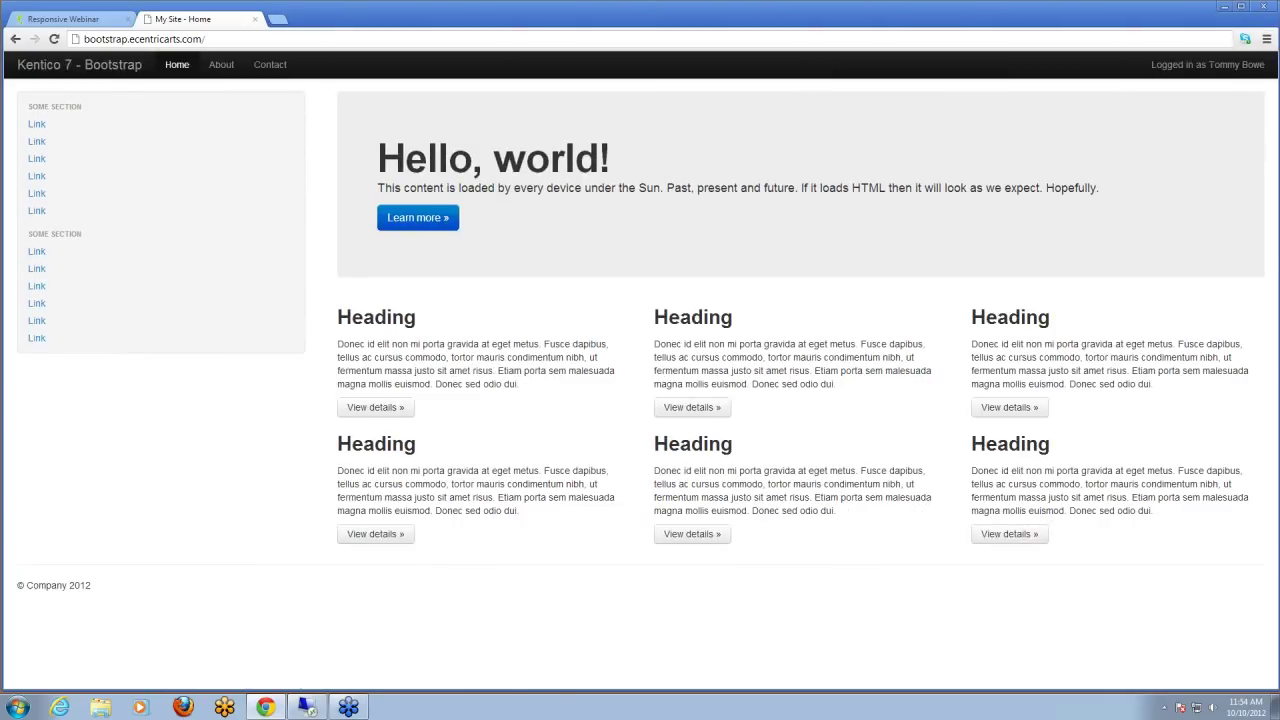
text(/cmsdesk)
key(Return)
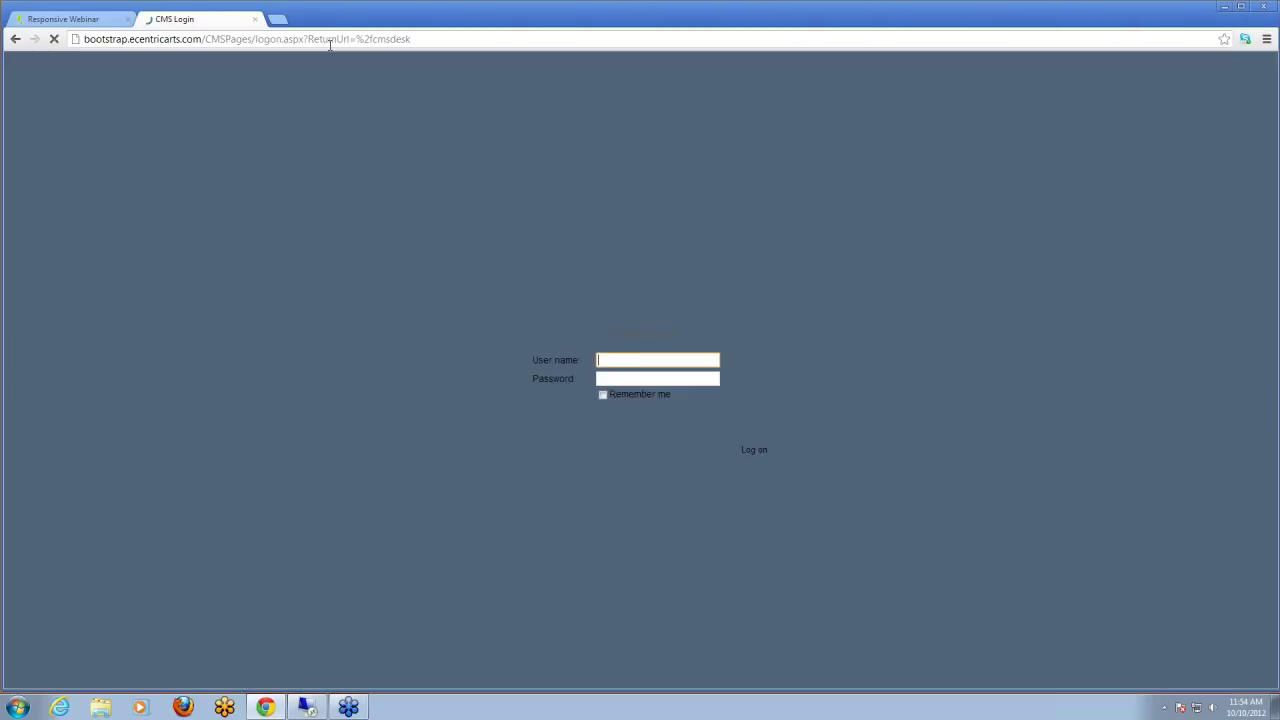
Step: Log on to the CMS as administrator, entering the account password
text(administrator)
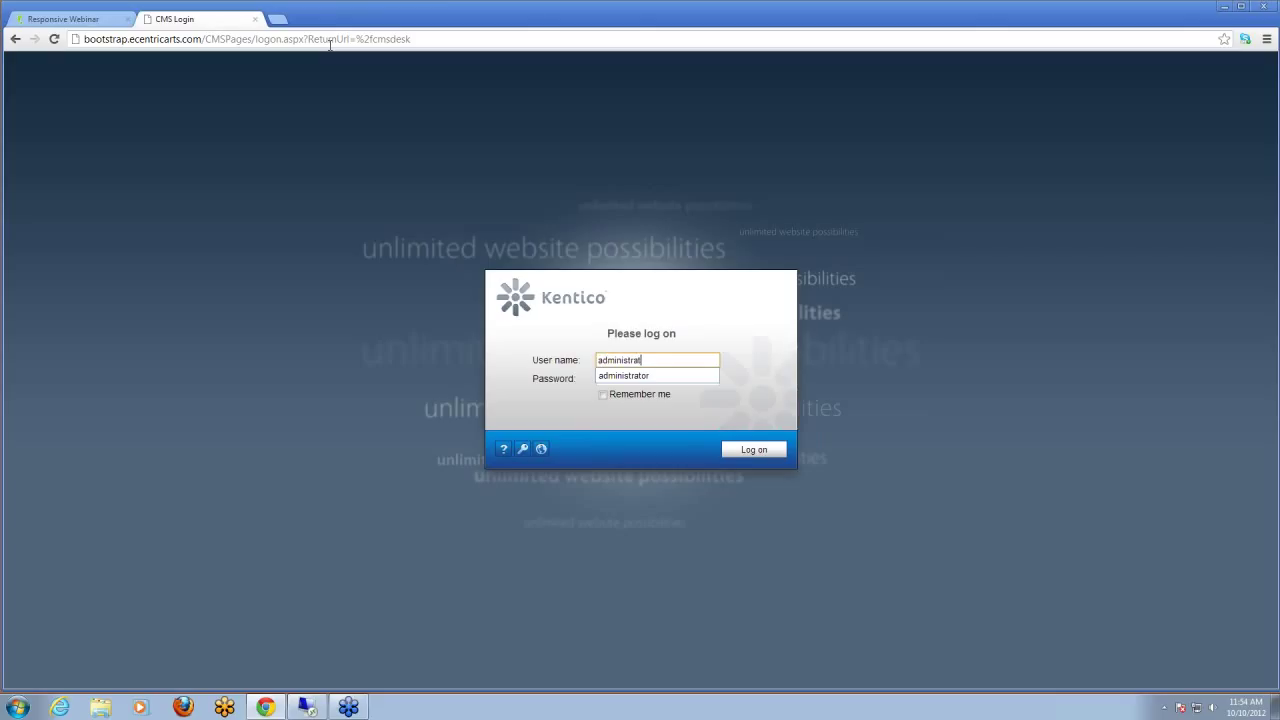
key(Tab)
text(•••)
key(Return)
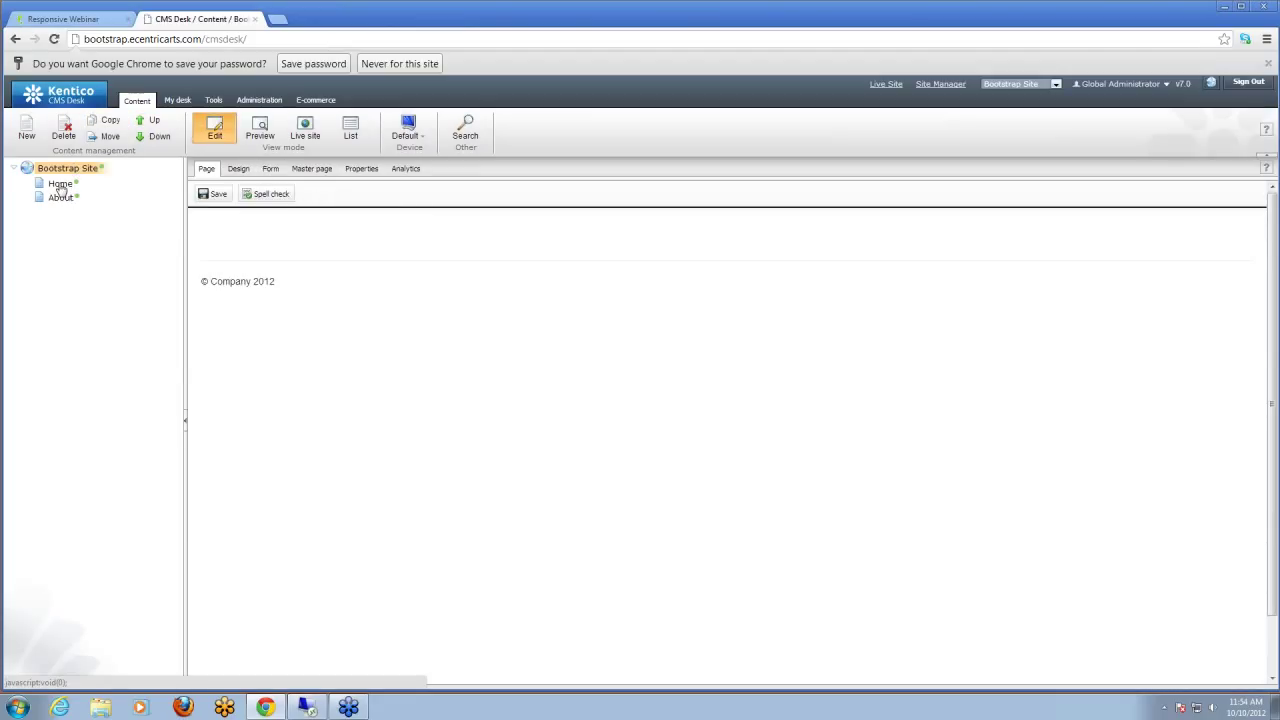
Step: Open the page template layout code of the Home page from its design view
click(60, 186)
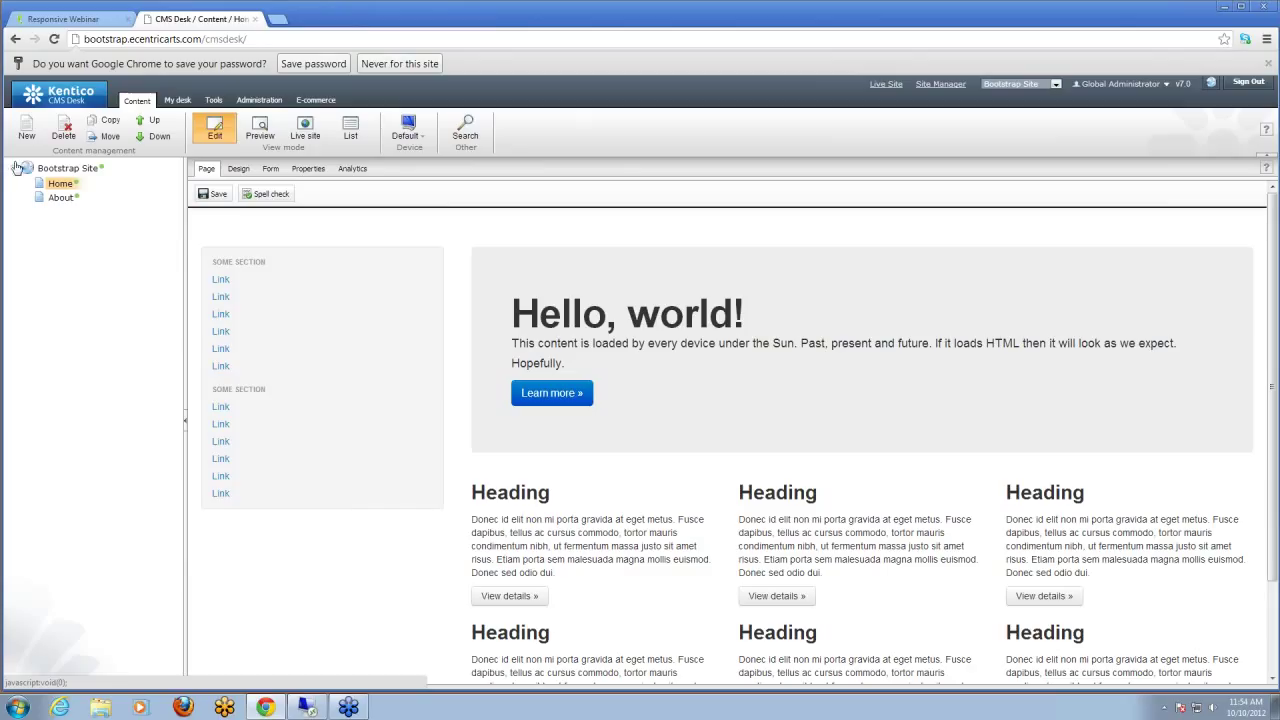
click(239, 170)
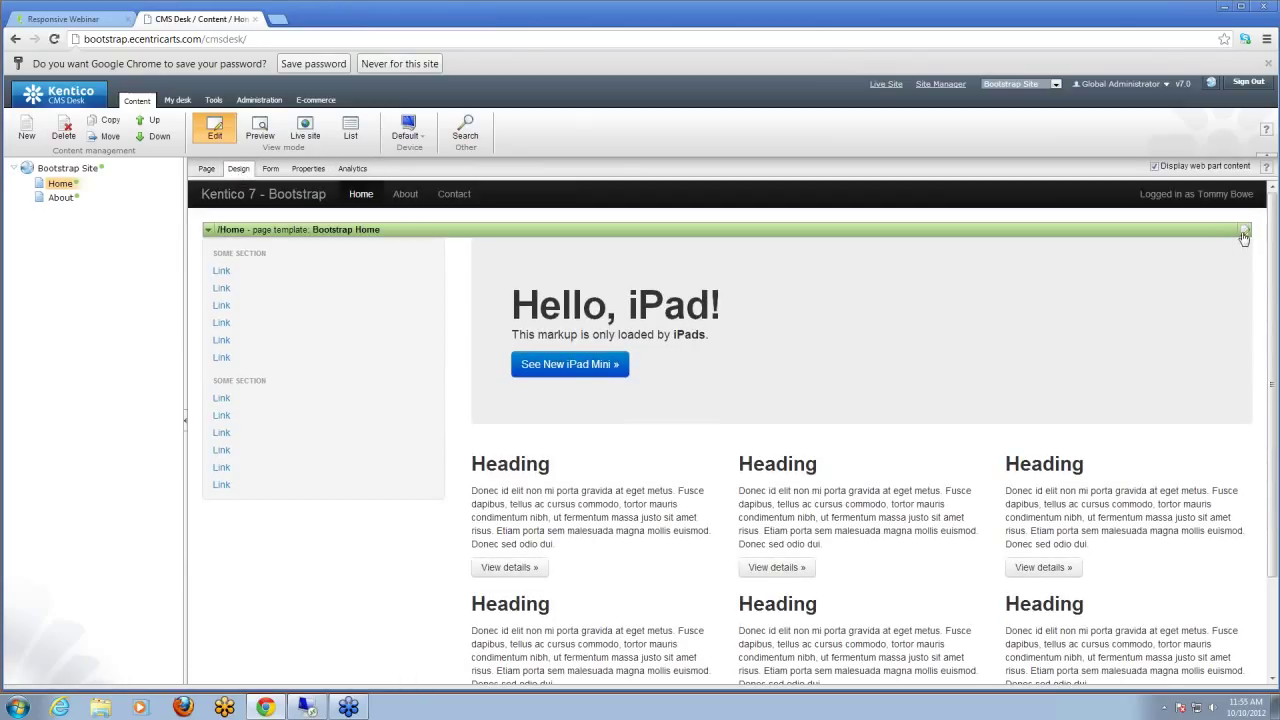
click(1245, 231)
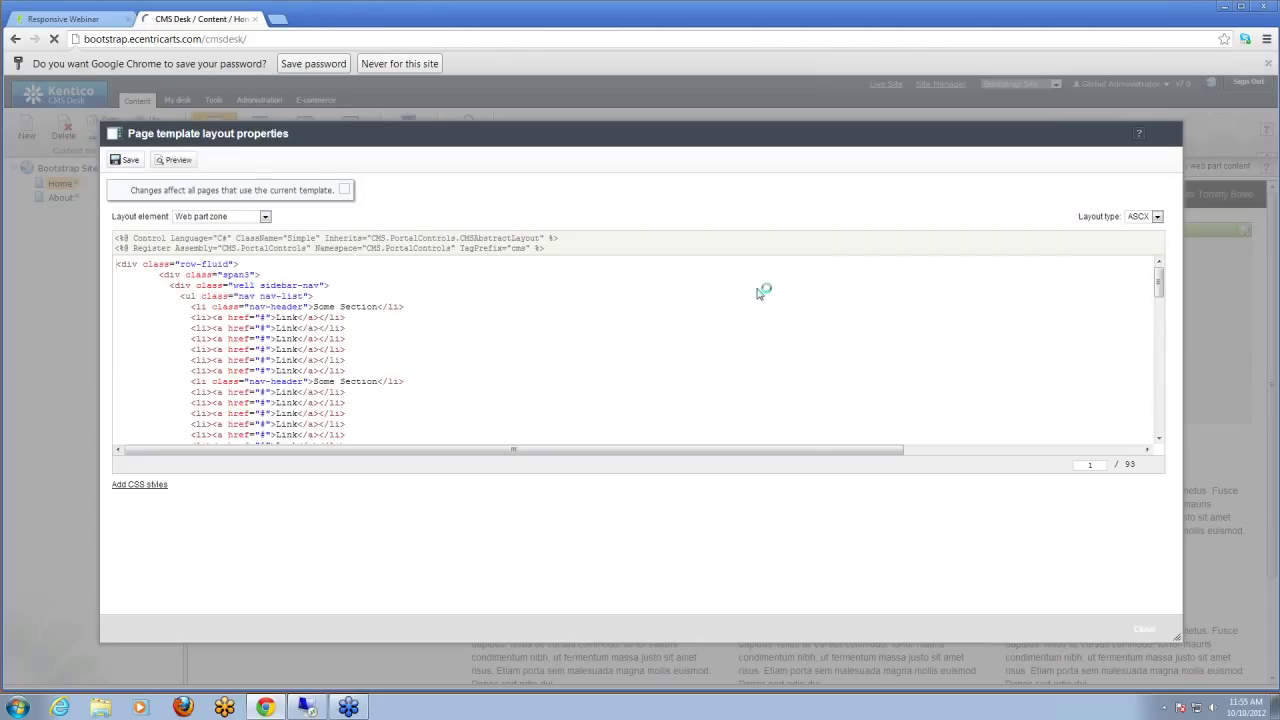
Step: Examine the iPad, iPhone and default conditional layout blocks, including their pageHero group name and device profiles, and close the layout code
scroll(268, 350, down, 4)
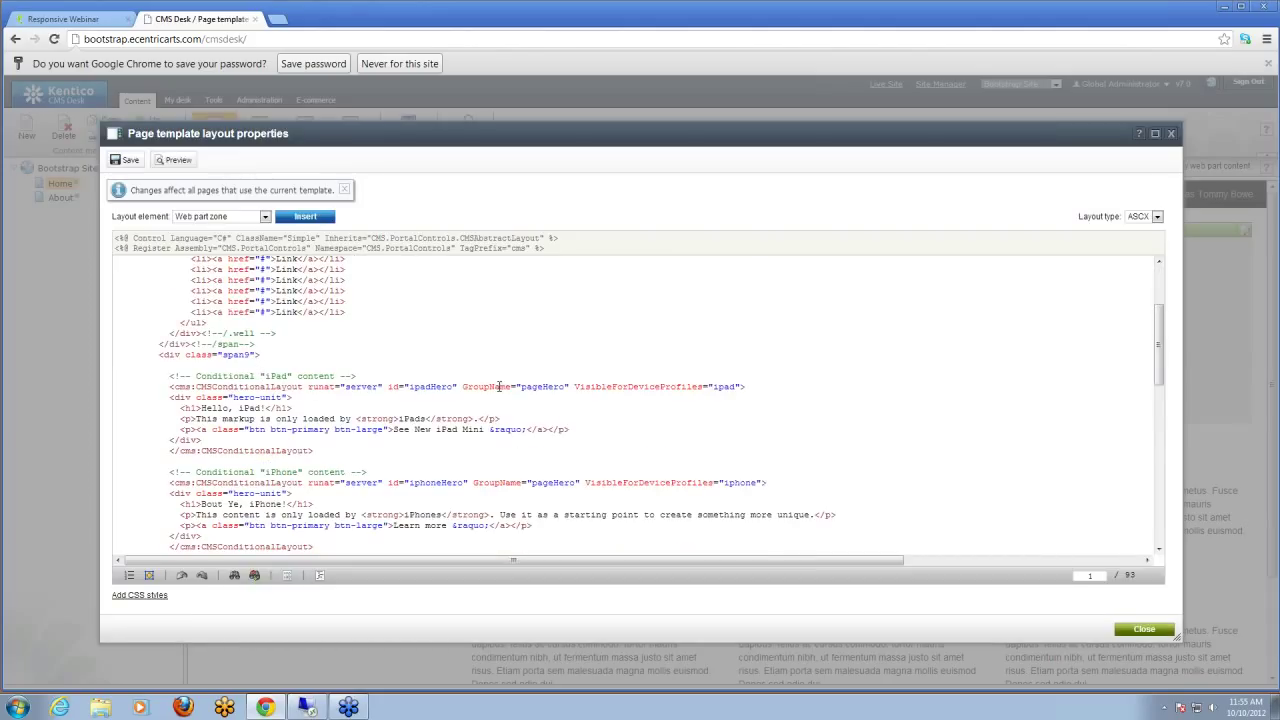
double_click(540, 386)
double_click(553, 482)
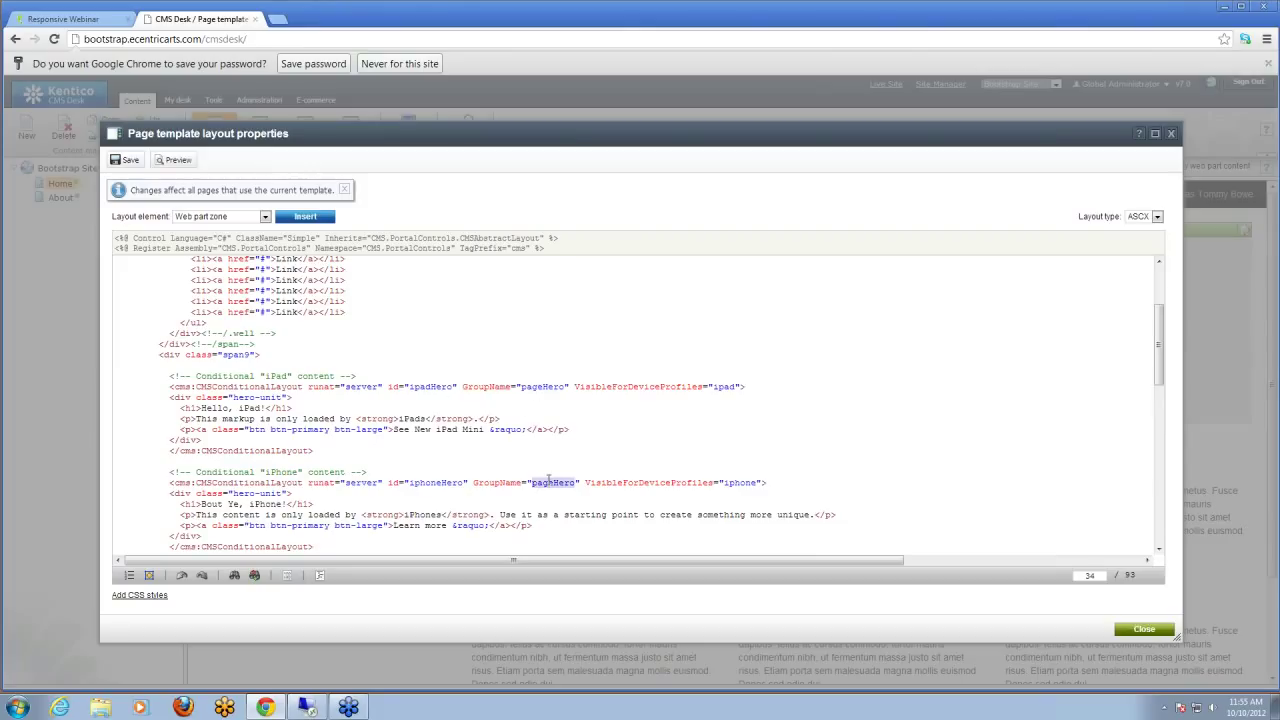
double_click(728, 386)
click(337, 419)
scroll(366, 458, down, 4)
double_click(372, 382)
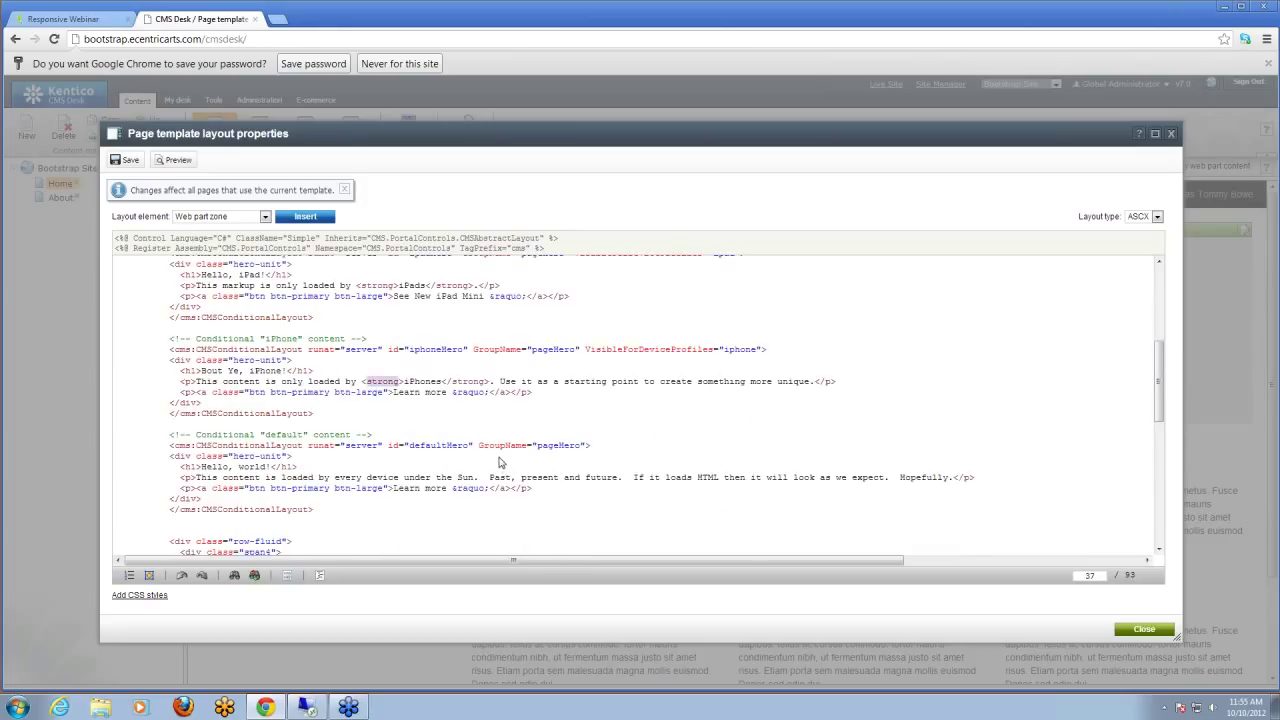
scroll(436, 441, up, 4)
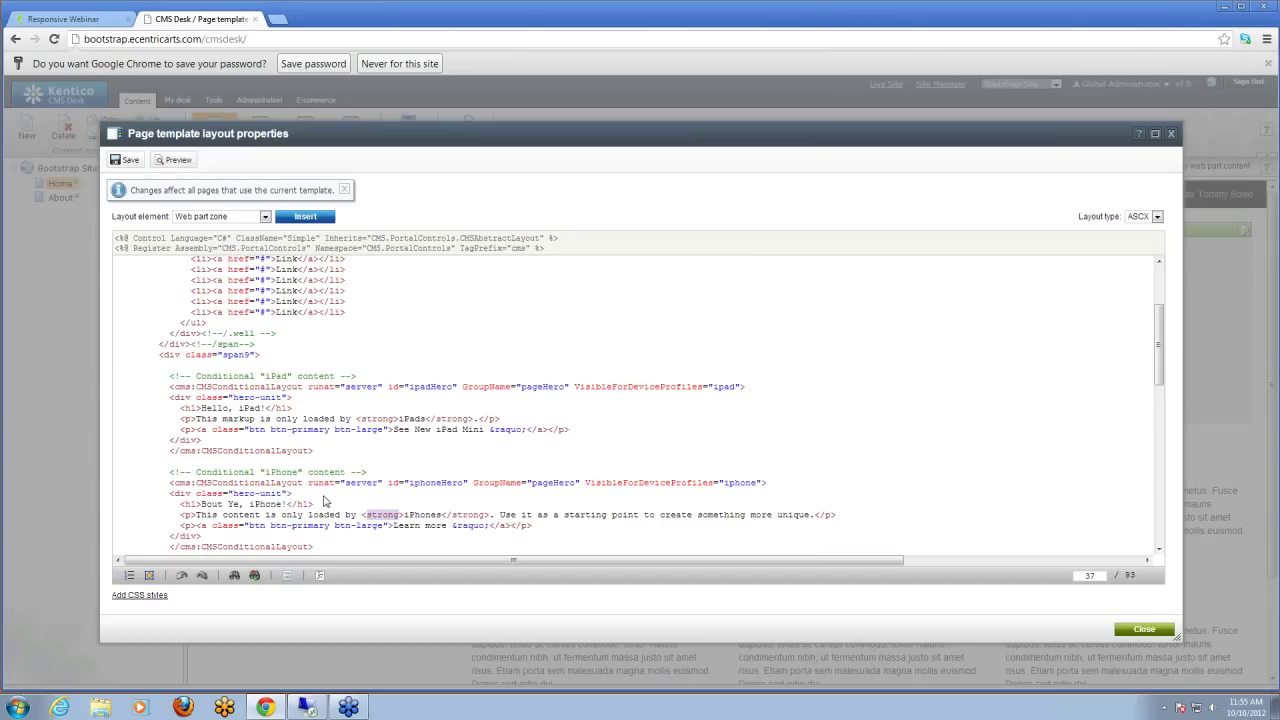
click(1172, 135)
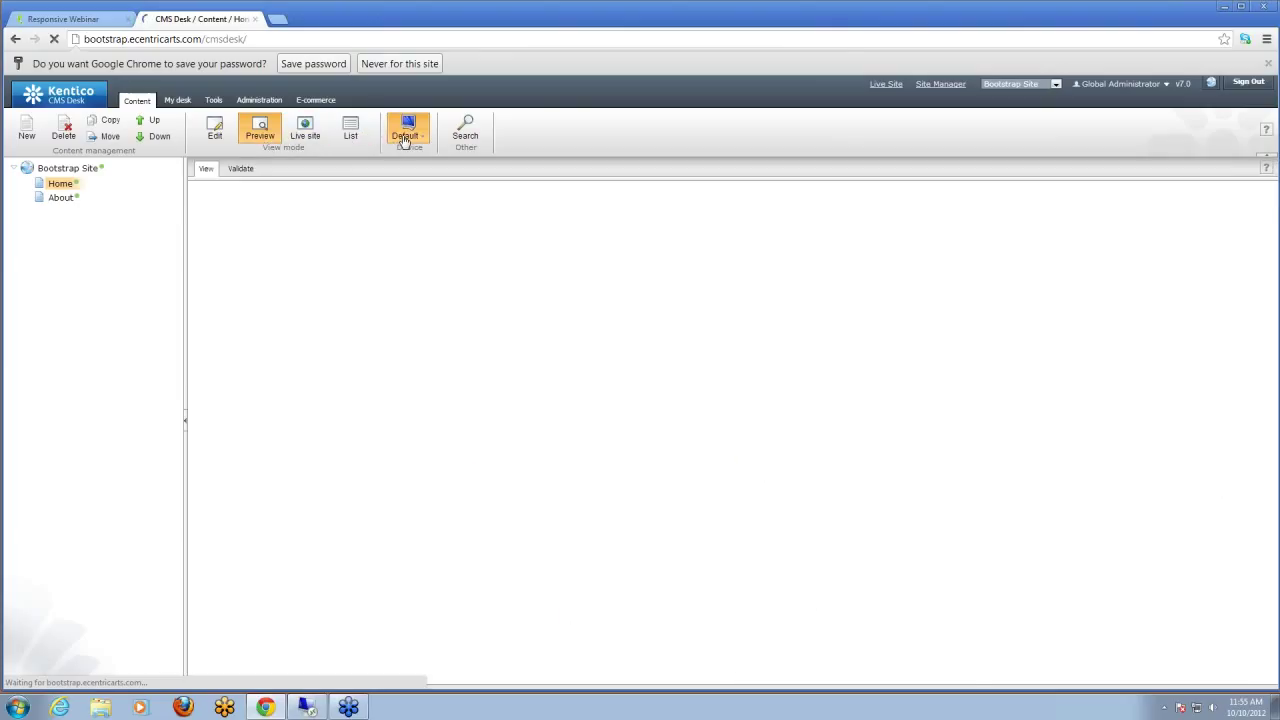
Step: Preview the Home page with the iPad and iPhone device profiles, examining the iPhone version's hero content
click(405, 136)
click(416, 166)
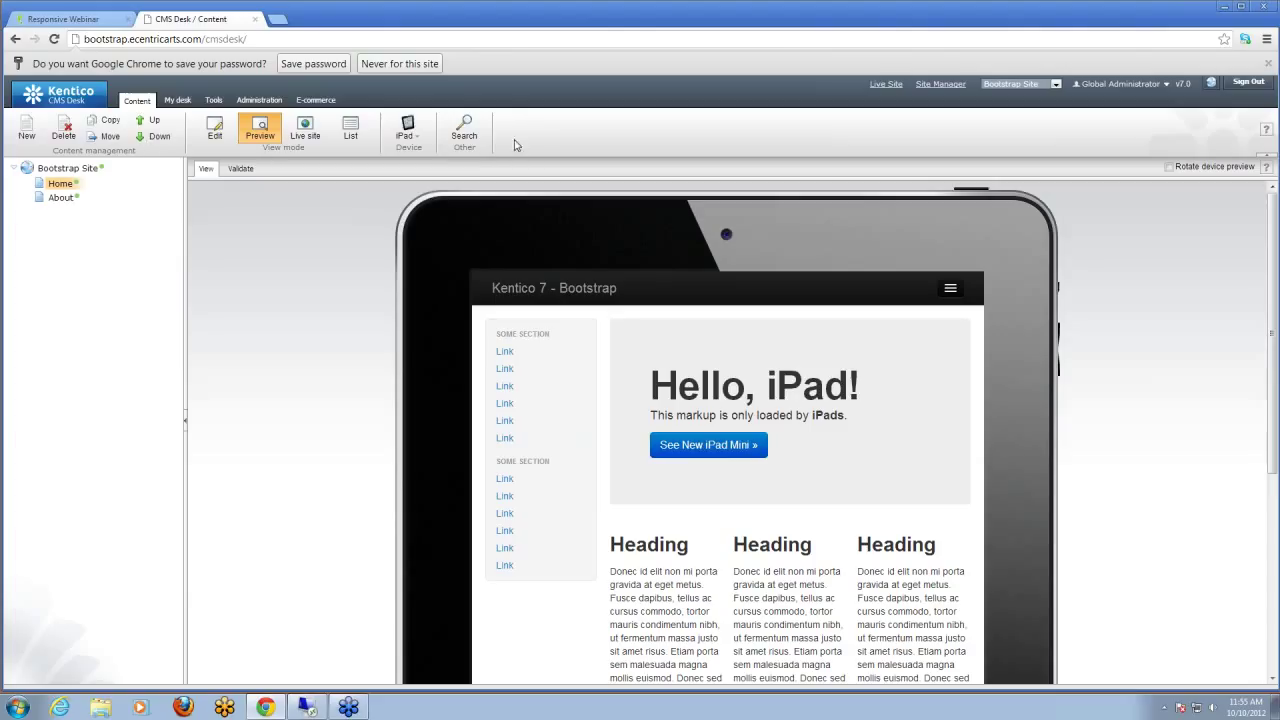
click(407, 130)
click(425, 188)
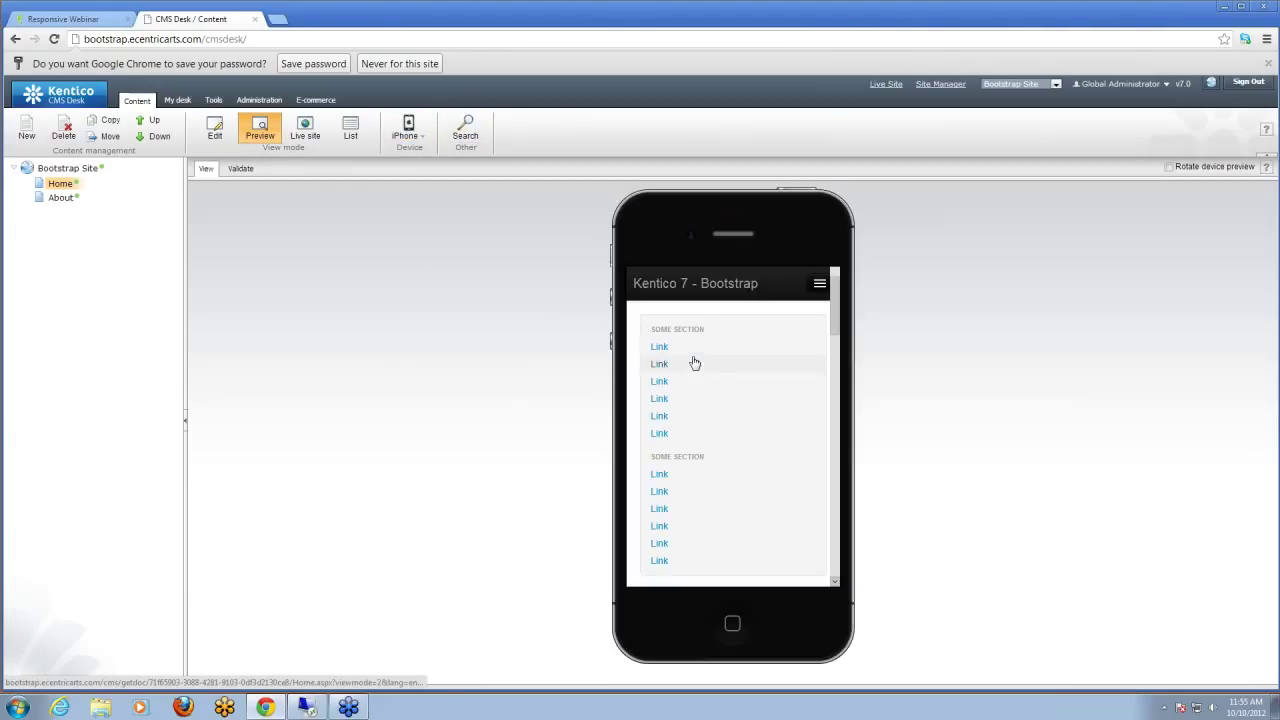
scroll(823, 369, down, 5)
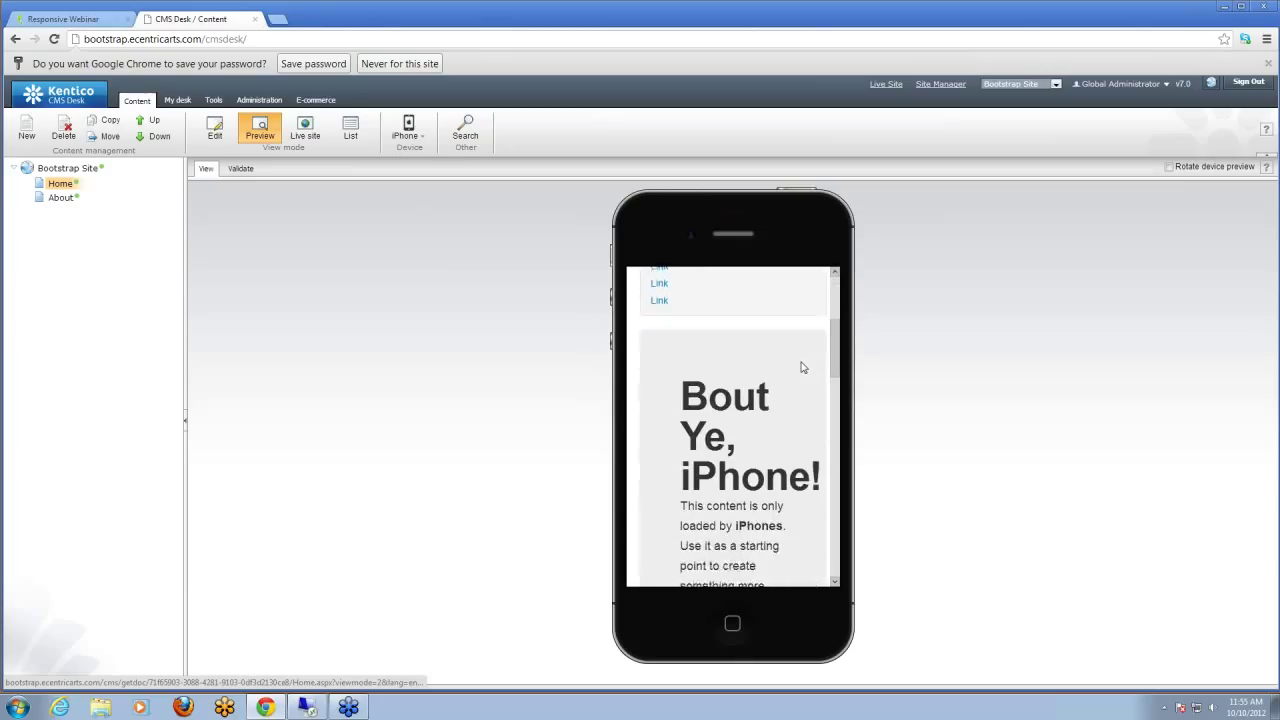
scroll(801, 368, down, 2)
scroll(801, 368, up, 1)
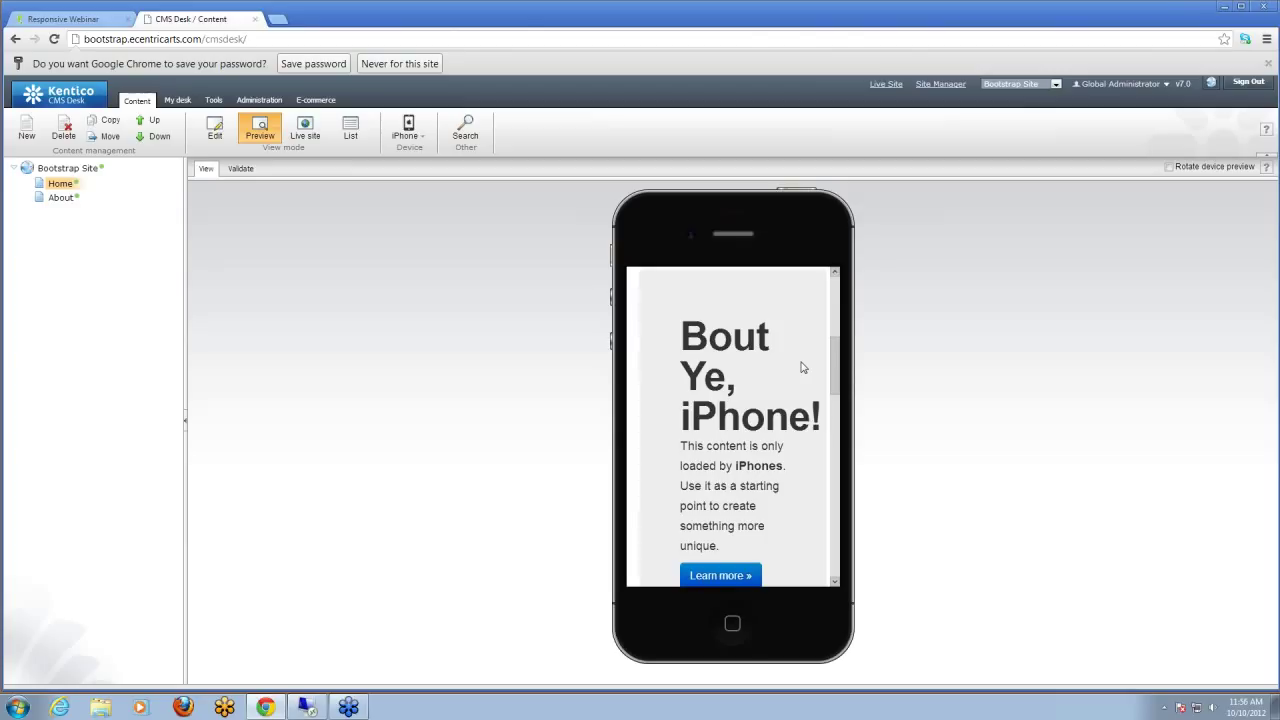
Step: Switch to editing the About page and open the properties of its Device Layout Demo page template
click(58, 199)
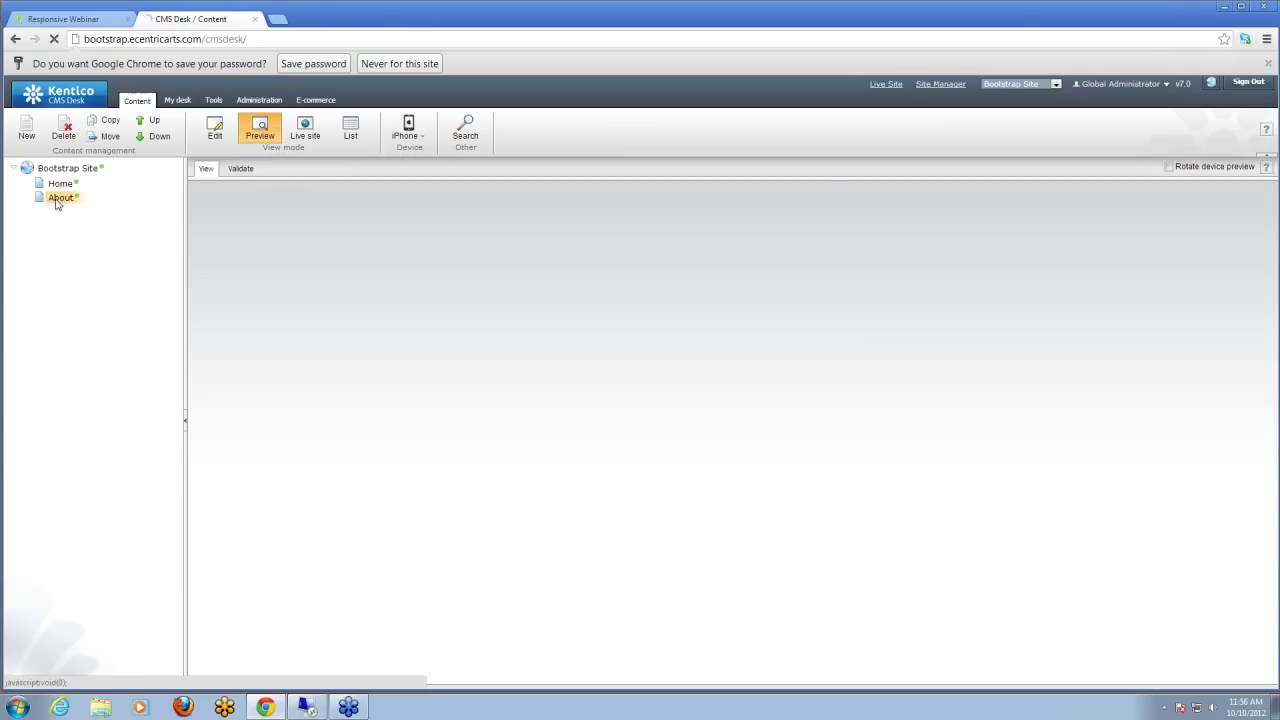
click(214, 130)
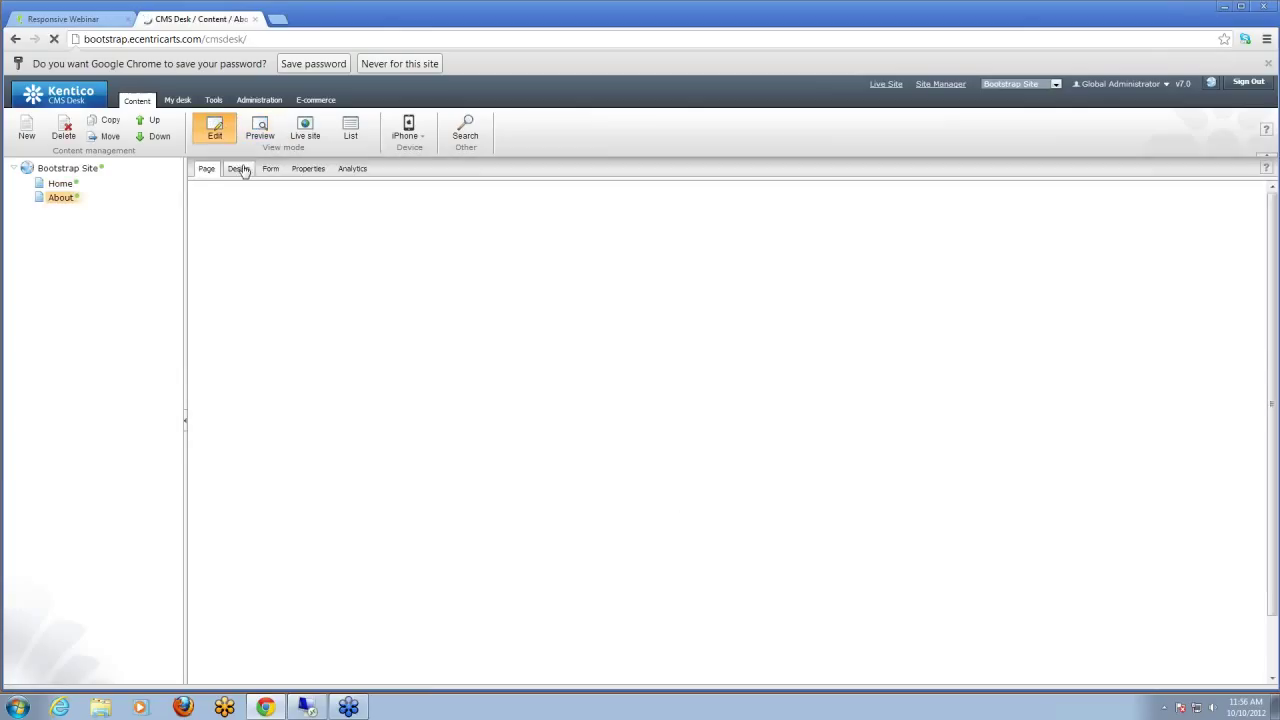
click(240, 169)
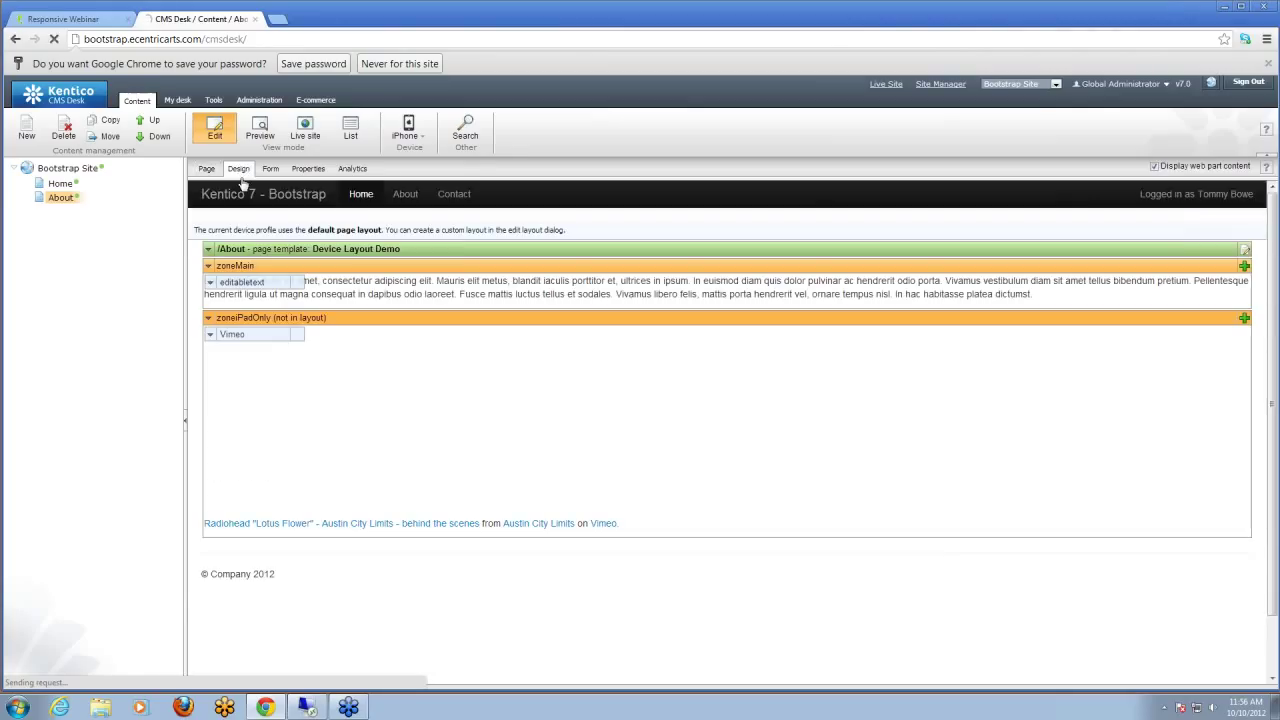
click(309, 168)
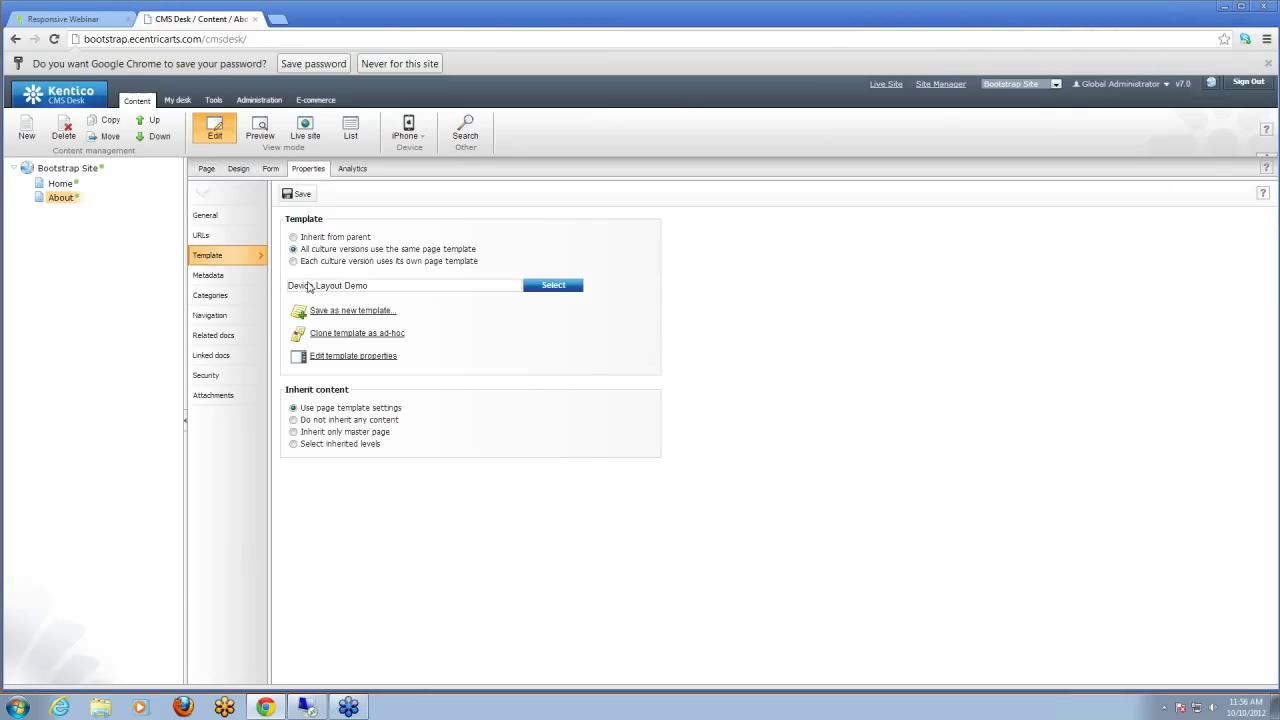
click(346, 356)
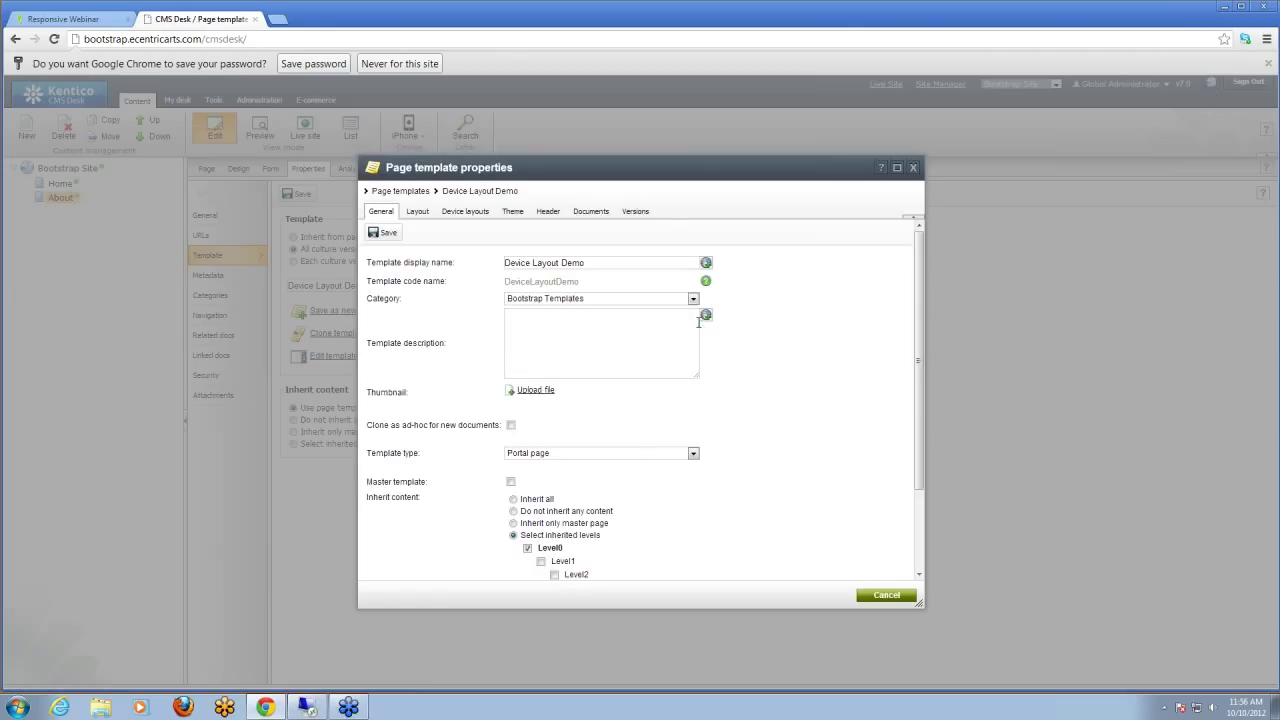
Step: Examine the template's default layout code, including the web part zone and its span12 container
click(415, 213)
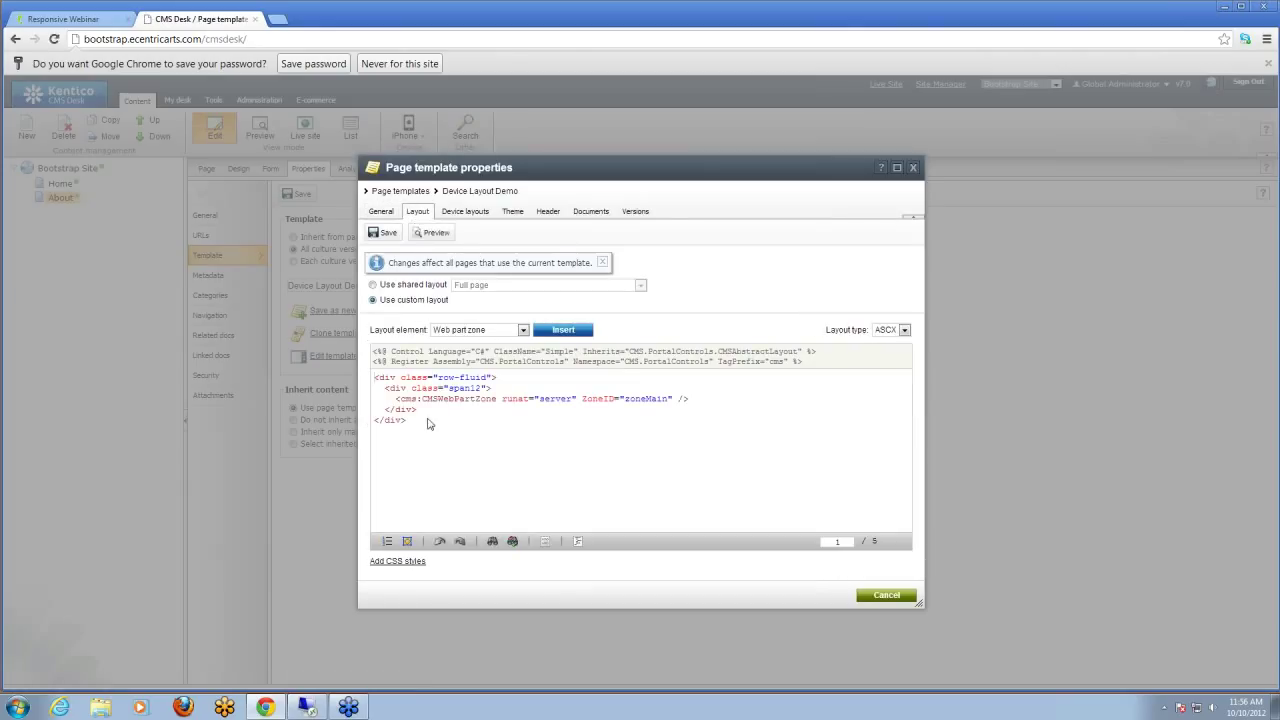
double_click(460, 399)
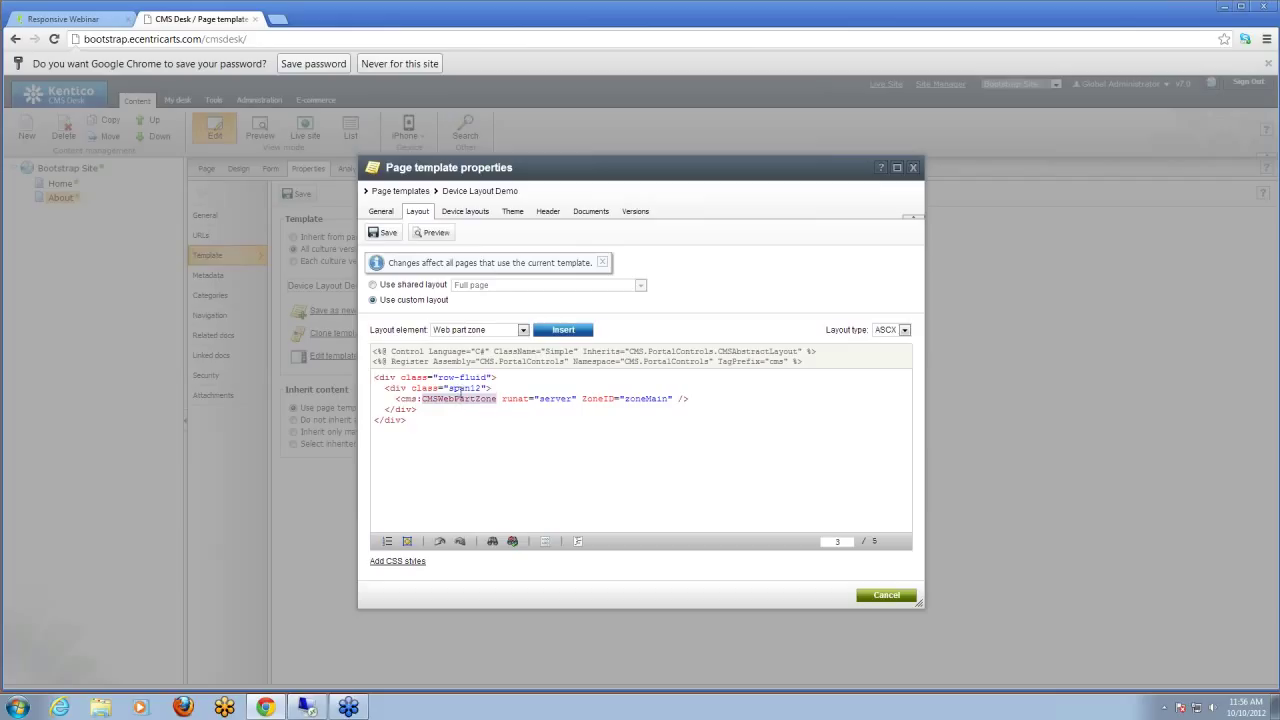
double_click(461, 389)
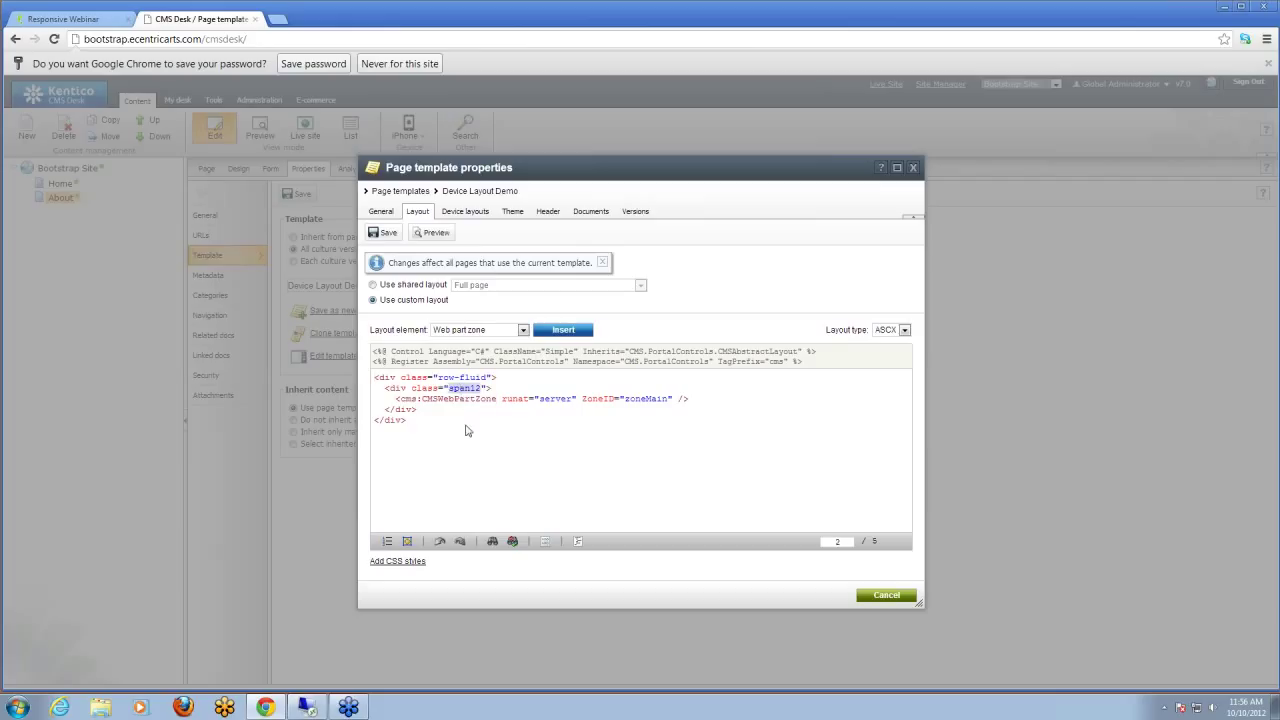
Step: Examine the zoneMain and zoneiPadOnly web part zones in the template's iPad device layout, and close the template properties
click(465, 213)
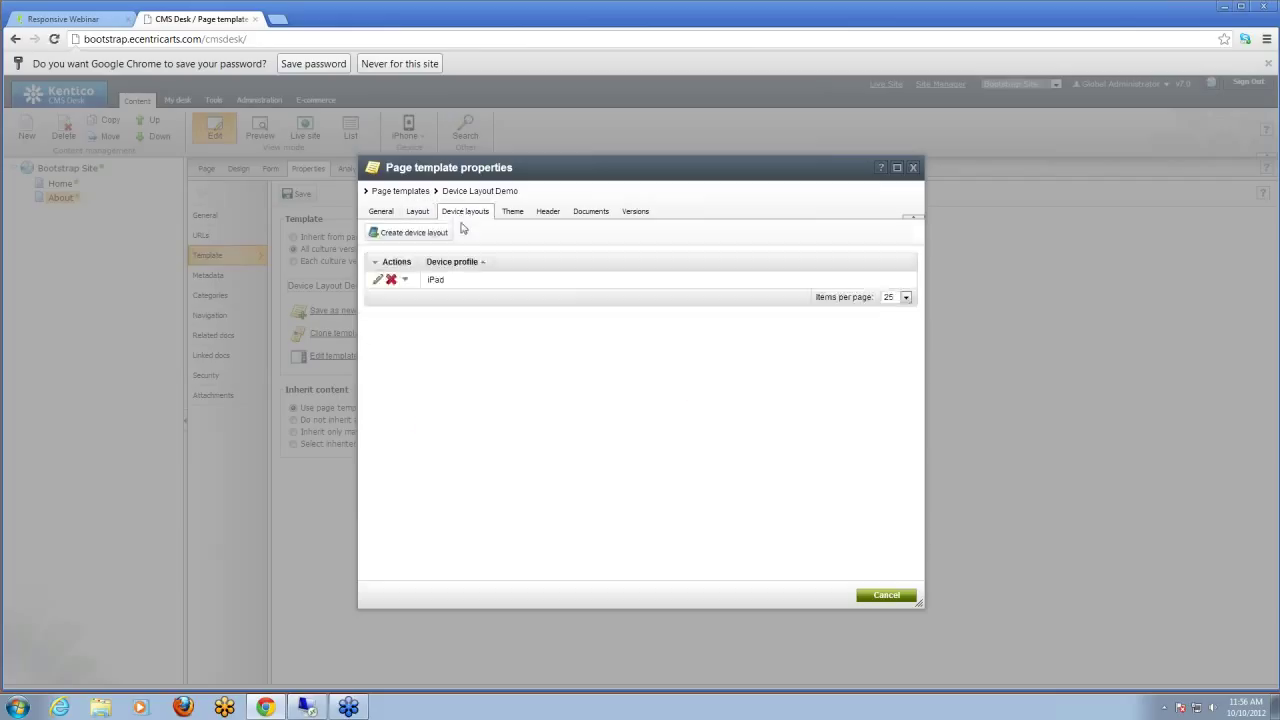
click(378, 281)
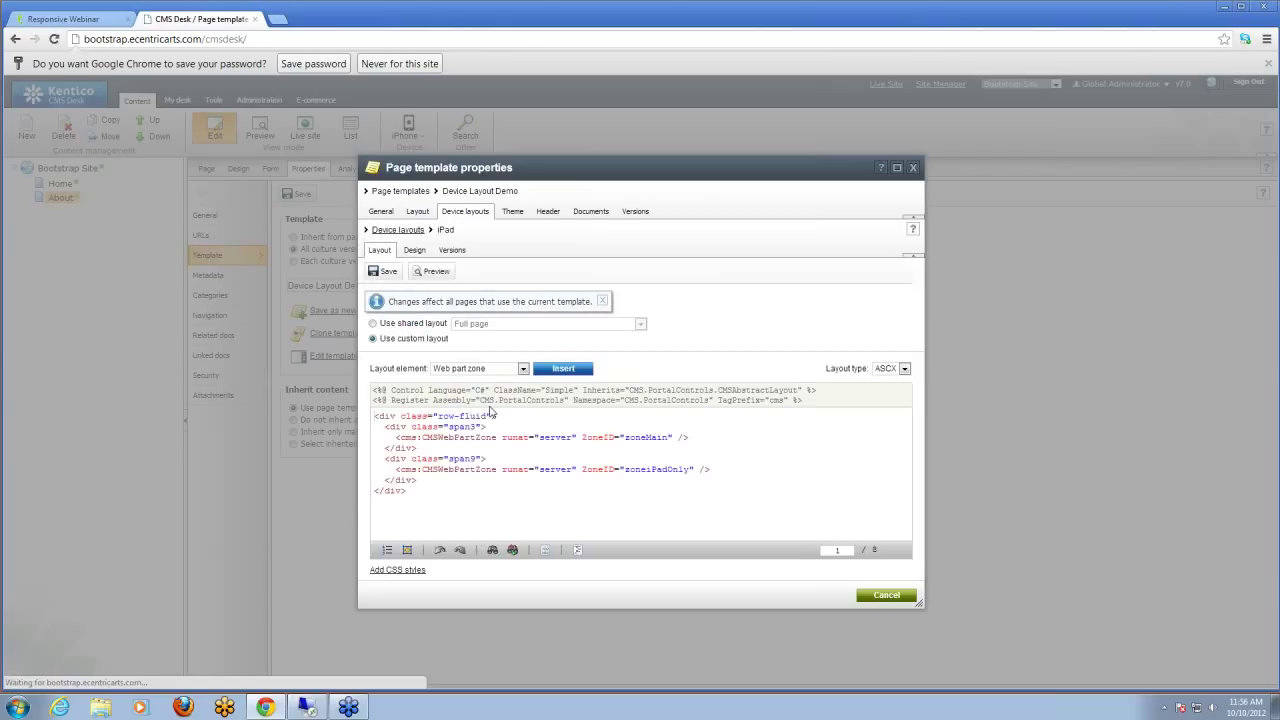
double_click(470, 437)
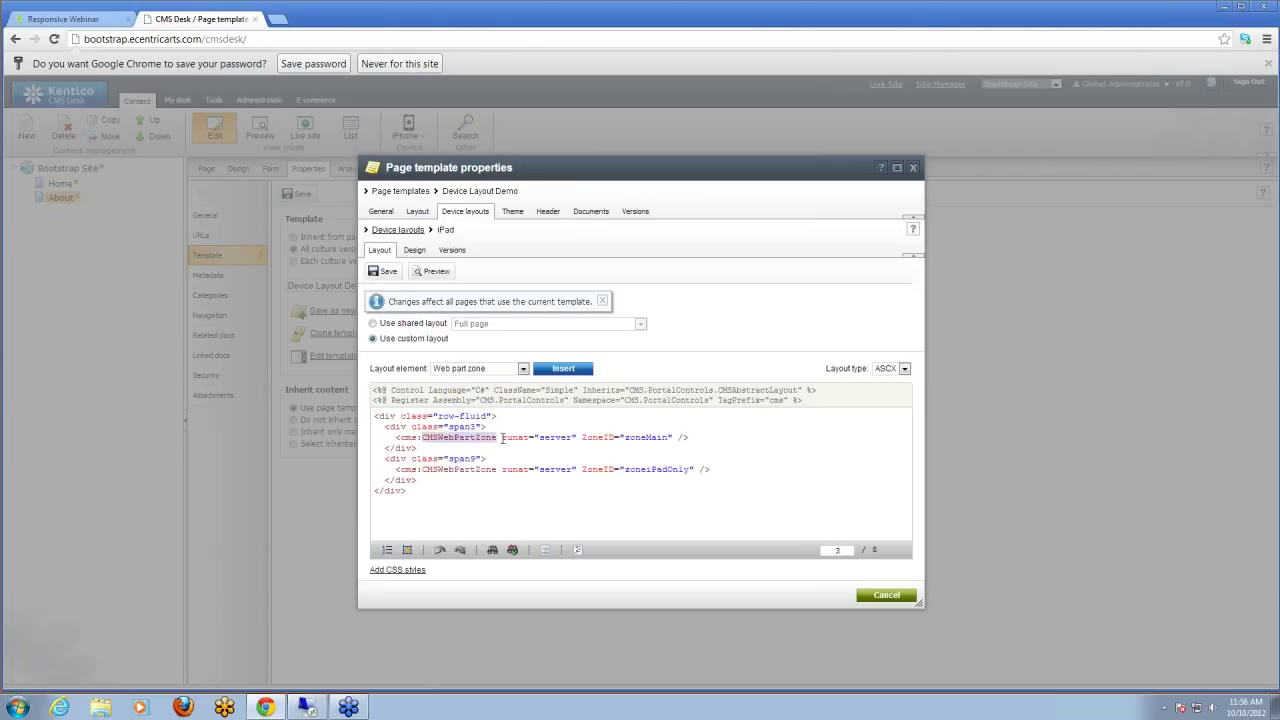
double_click(656, 437)
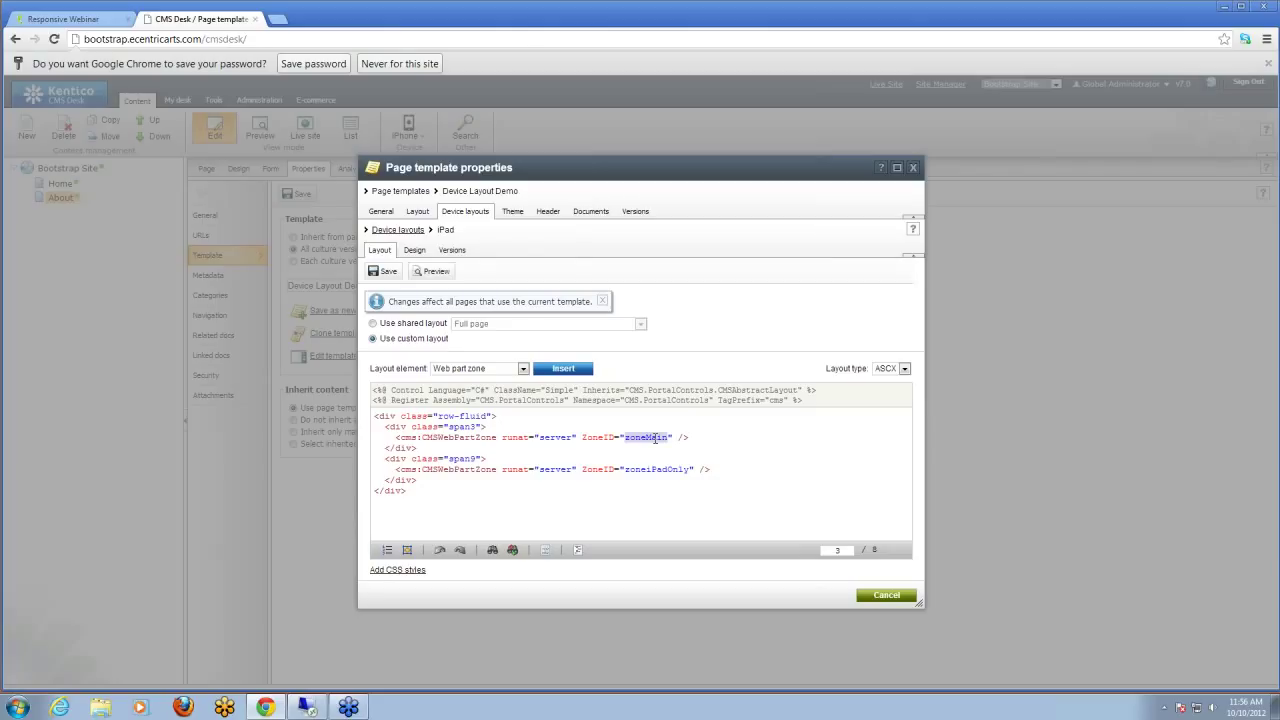
double_click(635, 469)
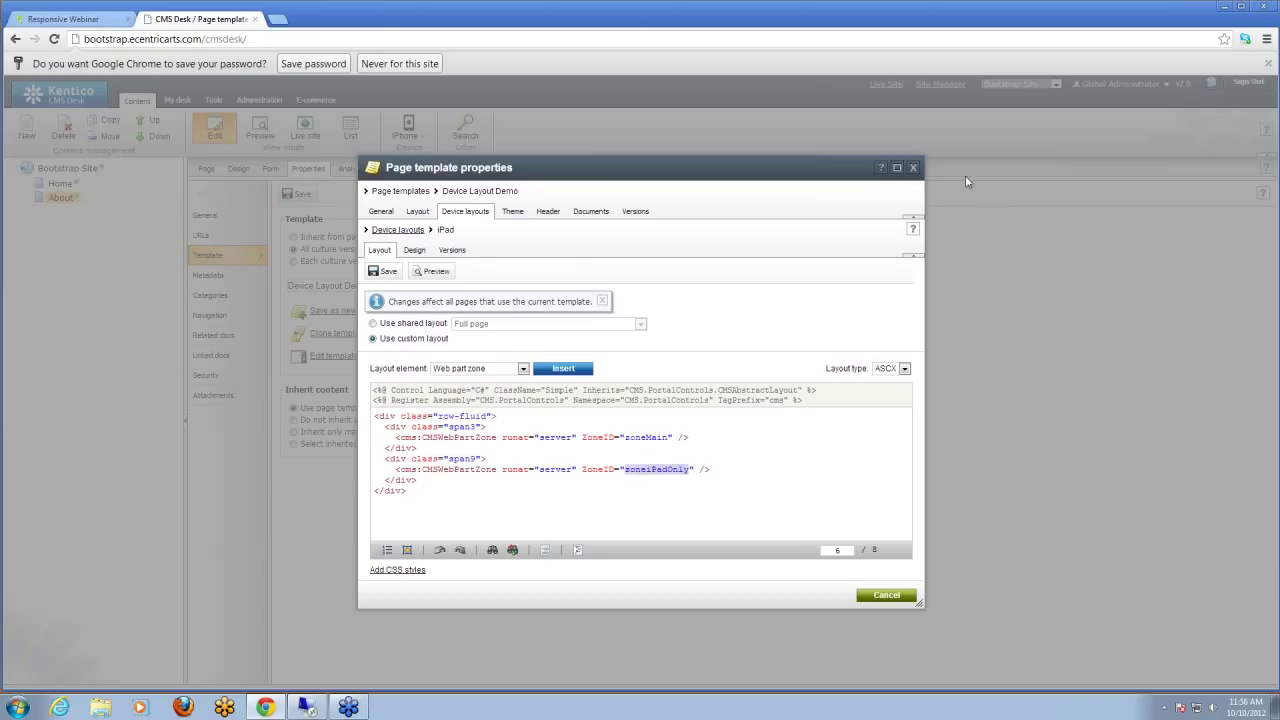
click(912, 167)
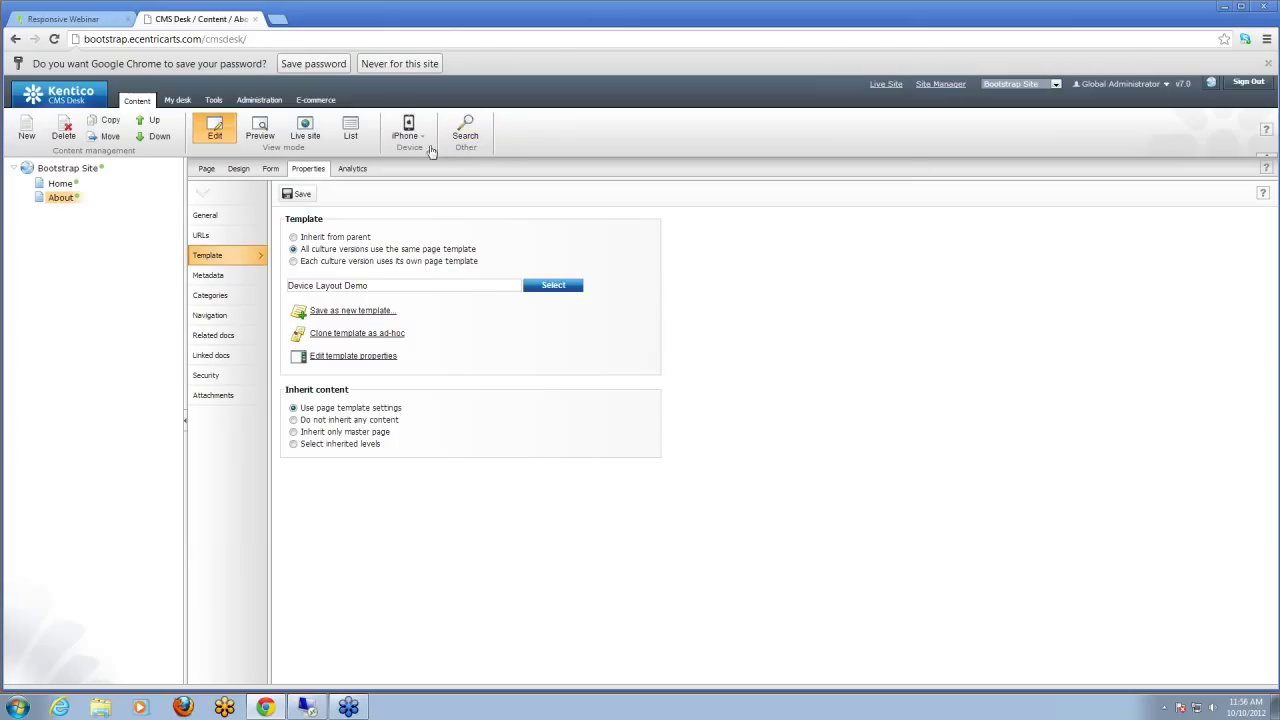
Step: Preview the About page with the Default device profile and with the iPad profile
click(260, 130)
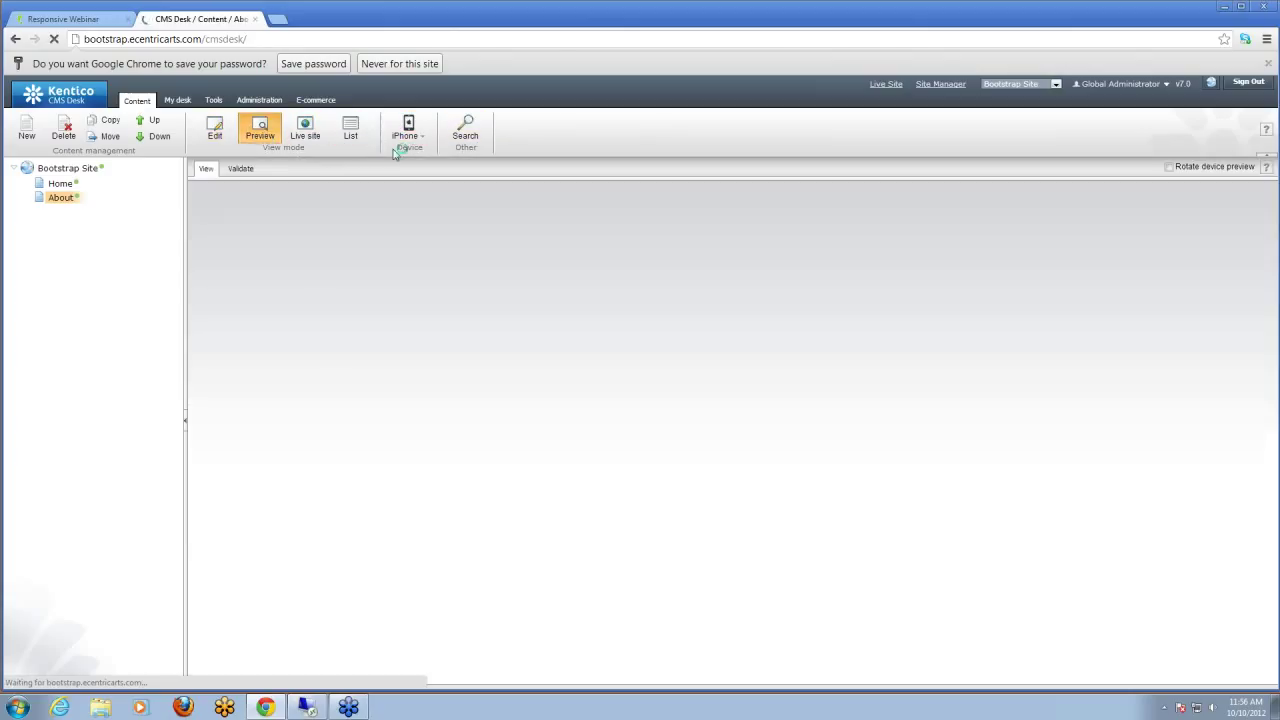
click(408, 136)
click(415, 152)
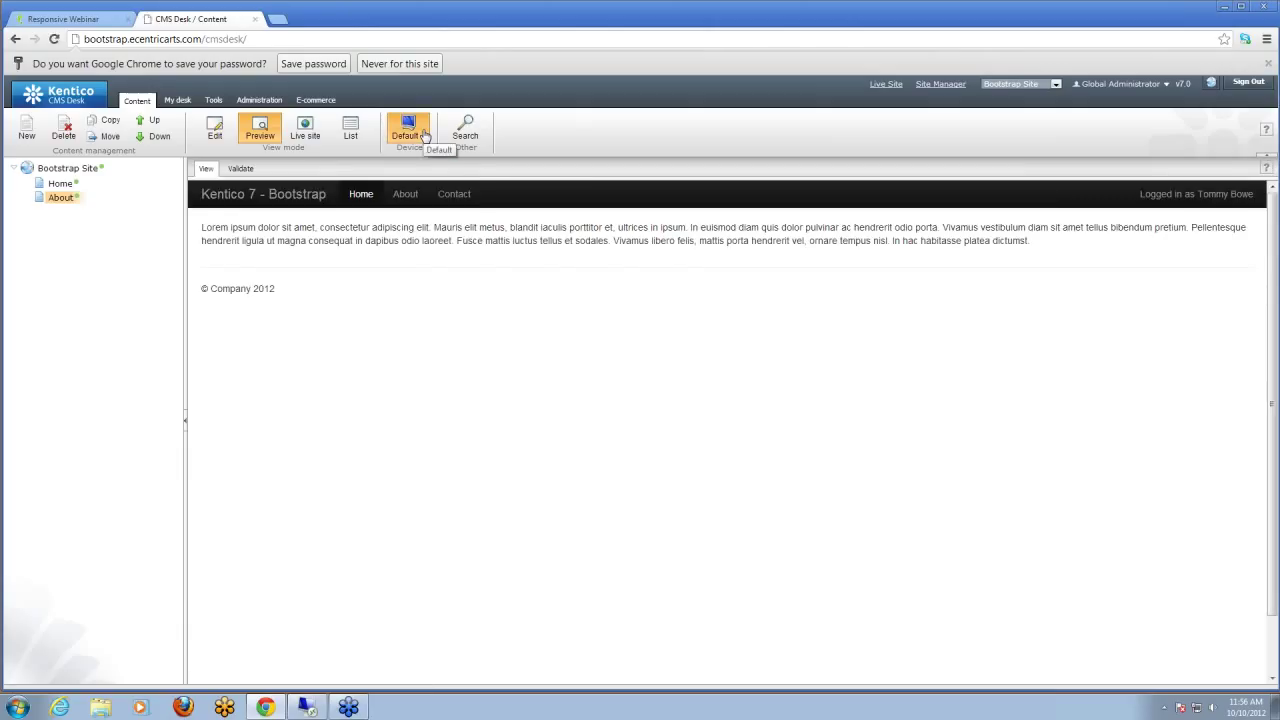
click(424, 136)
click(417, 170)
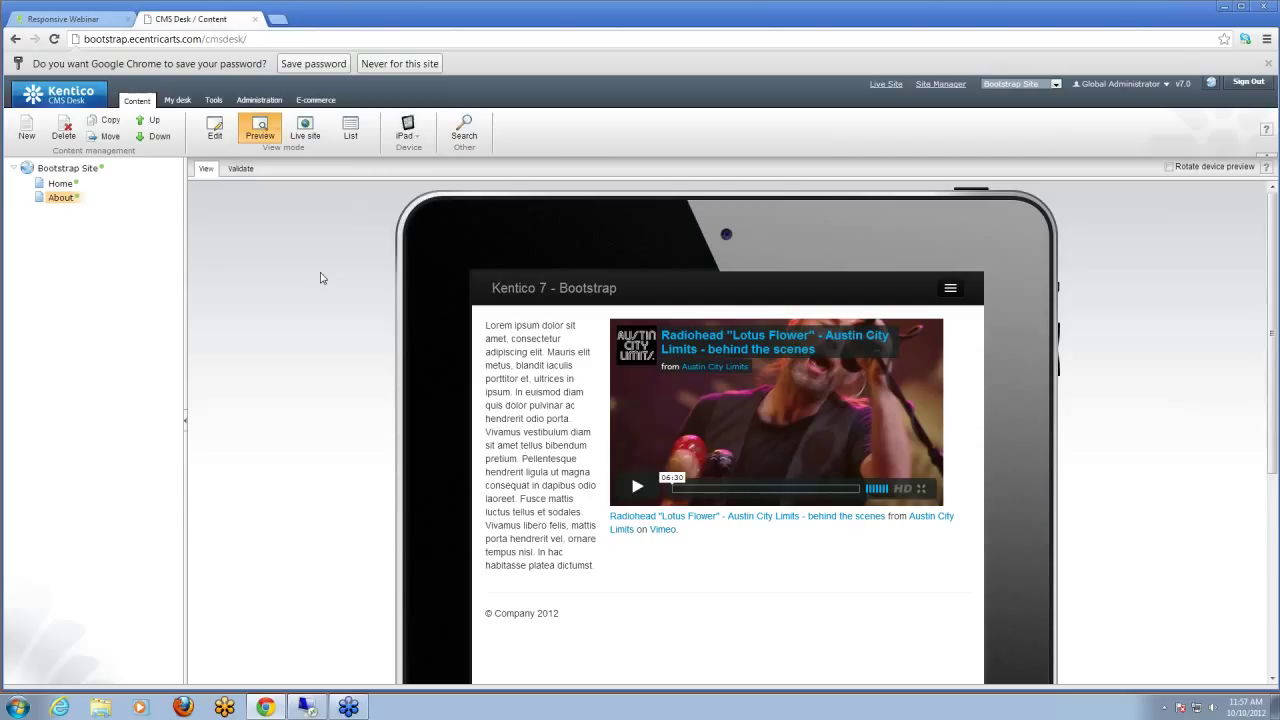
Step: Close the CMS Desk page and advance the webinar presentation past the RESS Demo slide
click(255, 20)
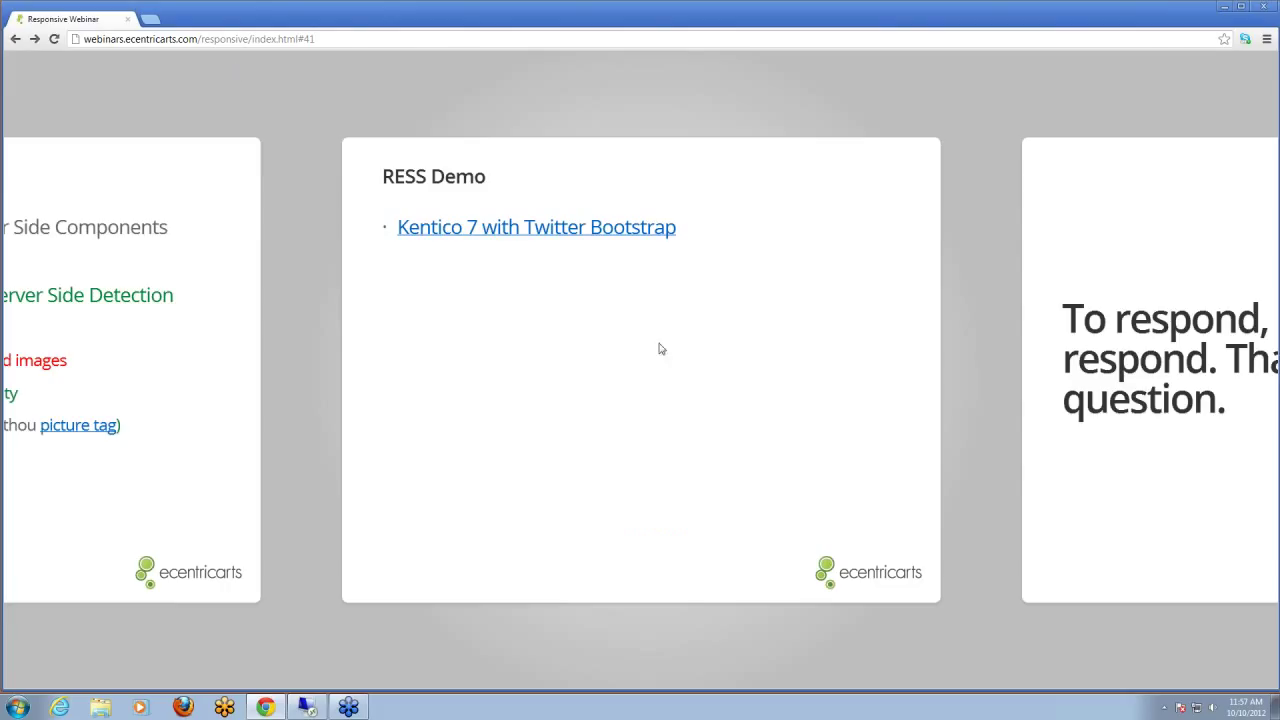
key(Right)
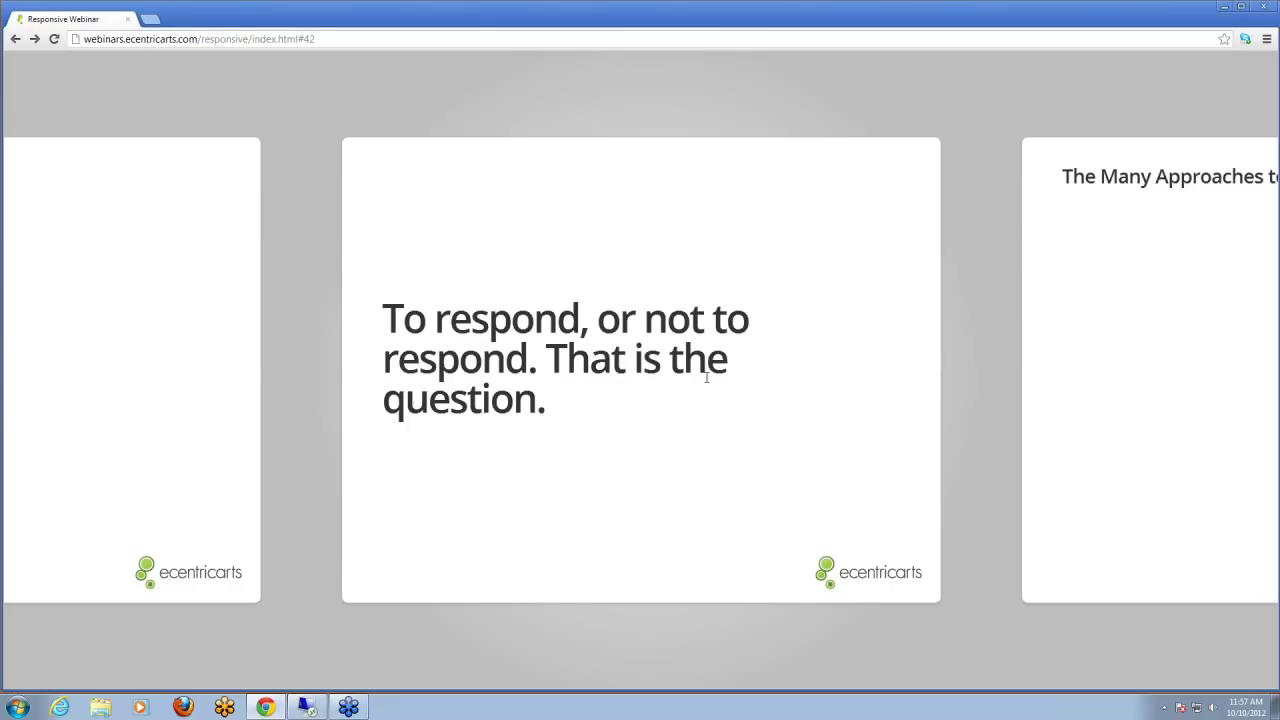
Step: Advance the presentation to The Many Approaches to Mobile and reveal the native mobile applications and mobile specific sub-sites bullets
key(Right)
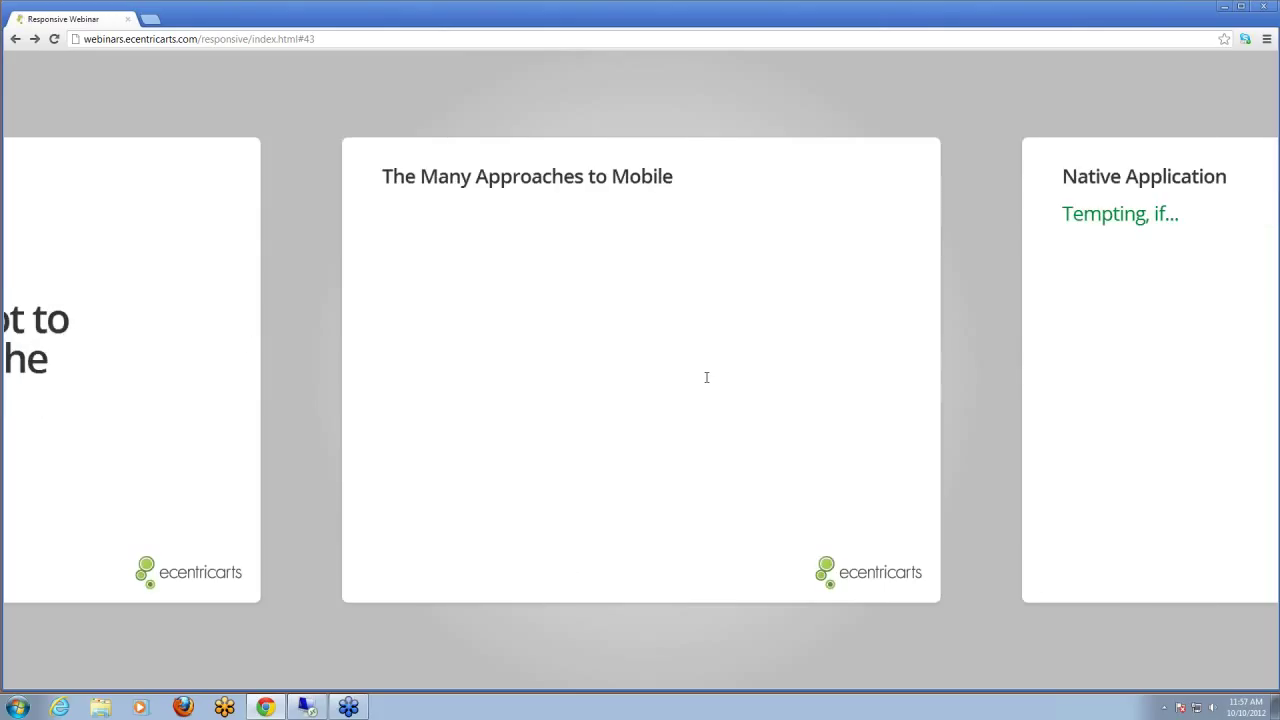
key(Right)
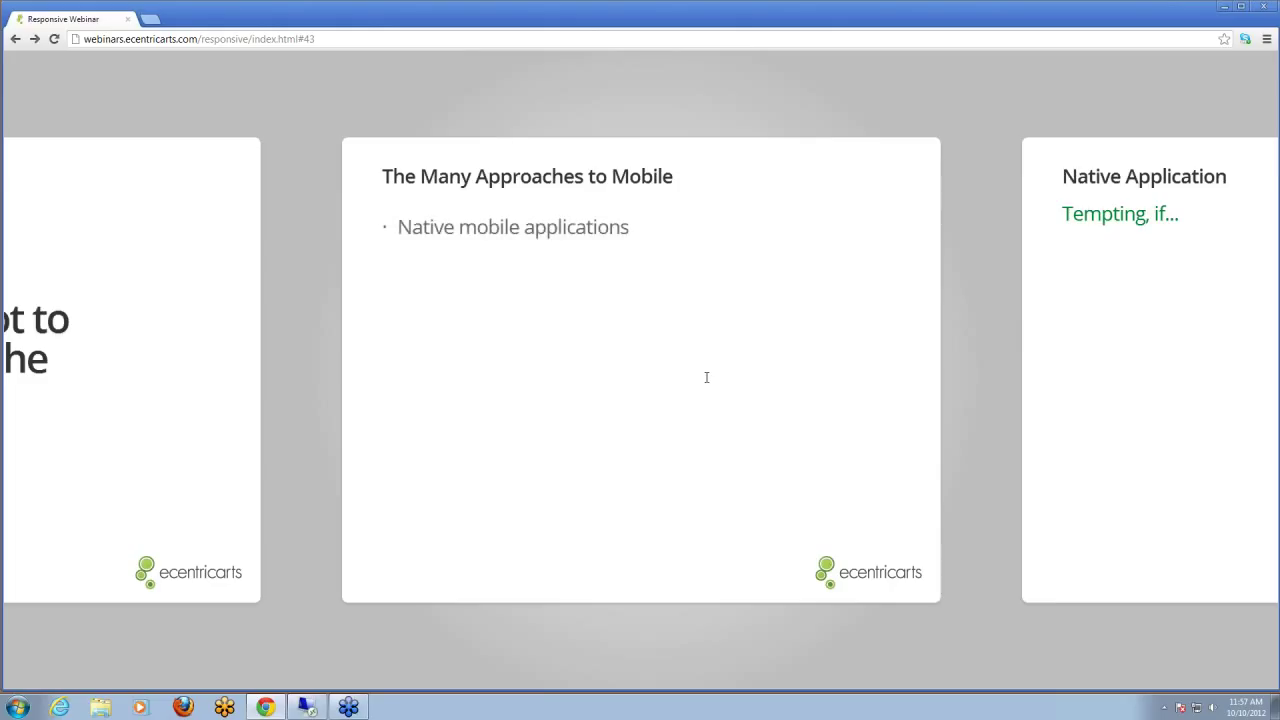
key(Right)
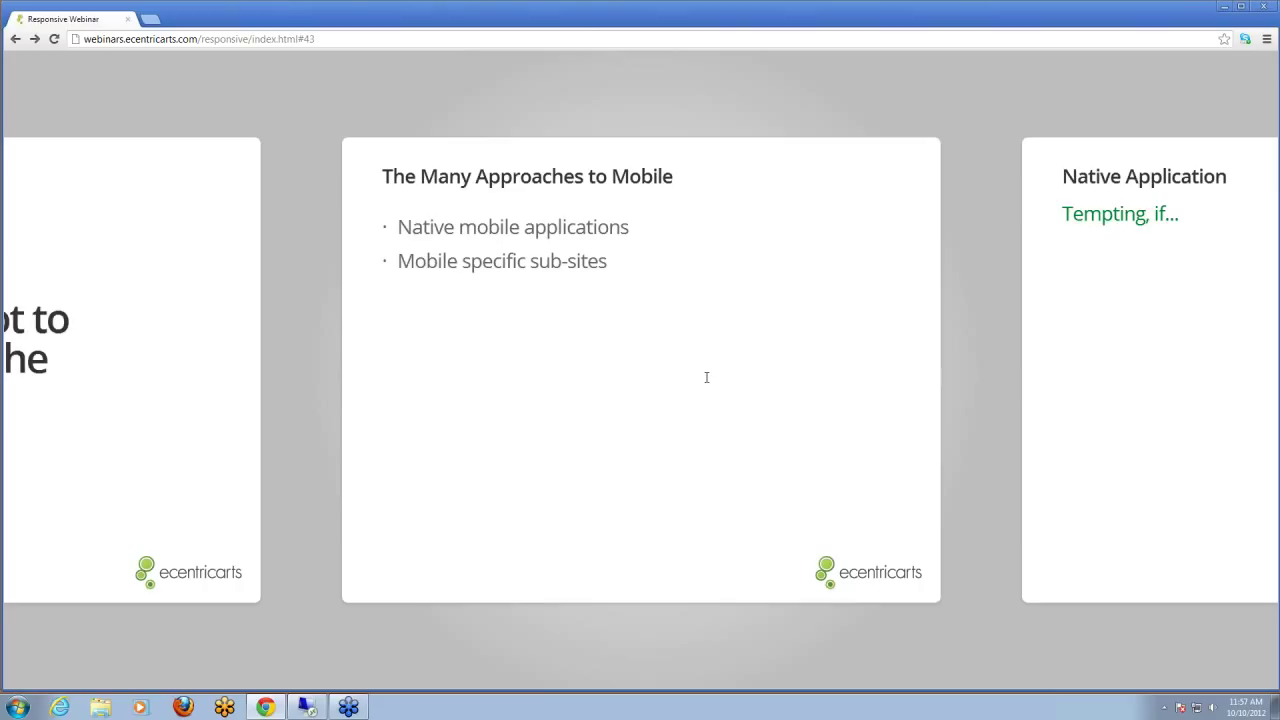
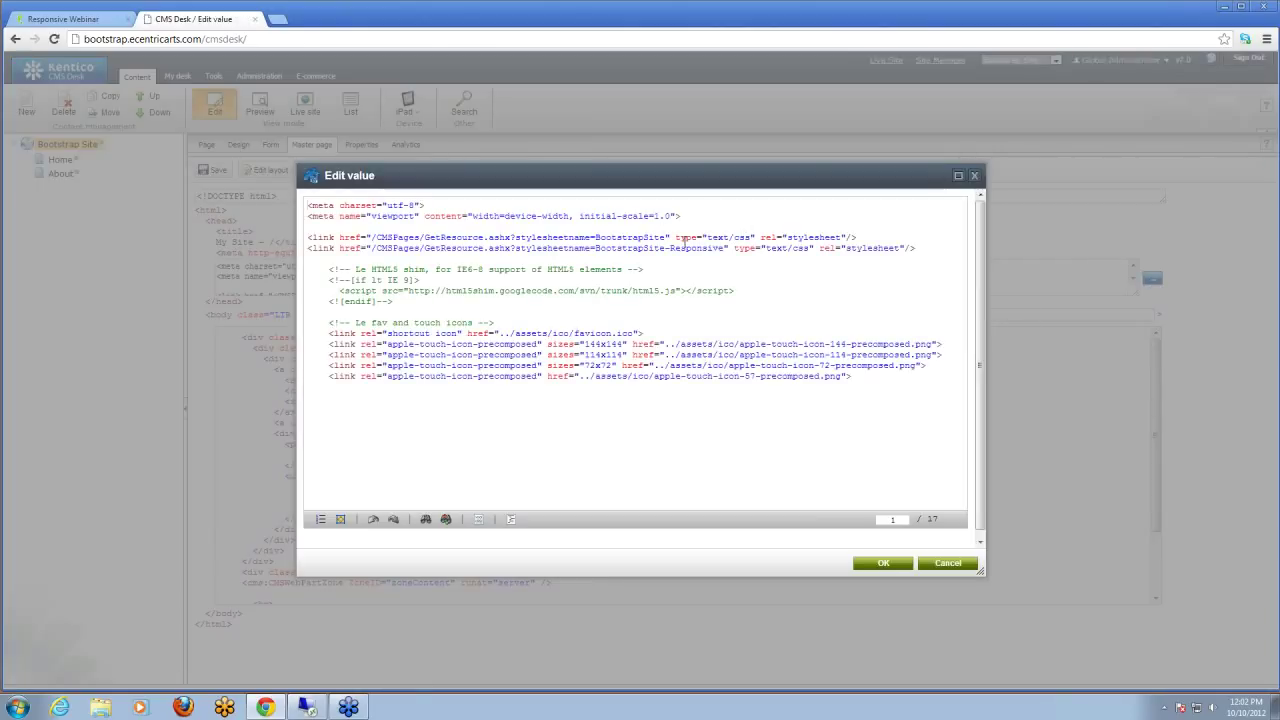
Step: Highlight the BootstrapSite stylesheet reference in the master page's head markup and the zoneContent web part zone in its body markup
double_click(641, 237)
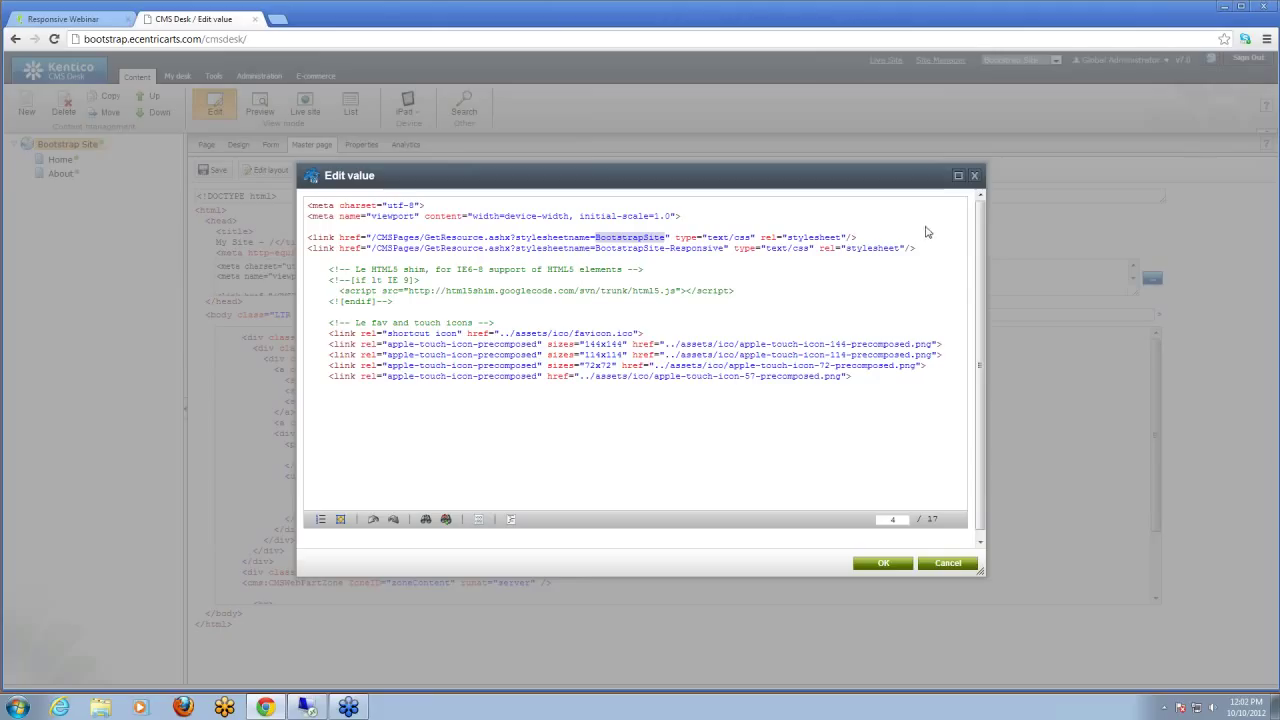
click(975, 177)
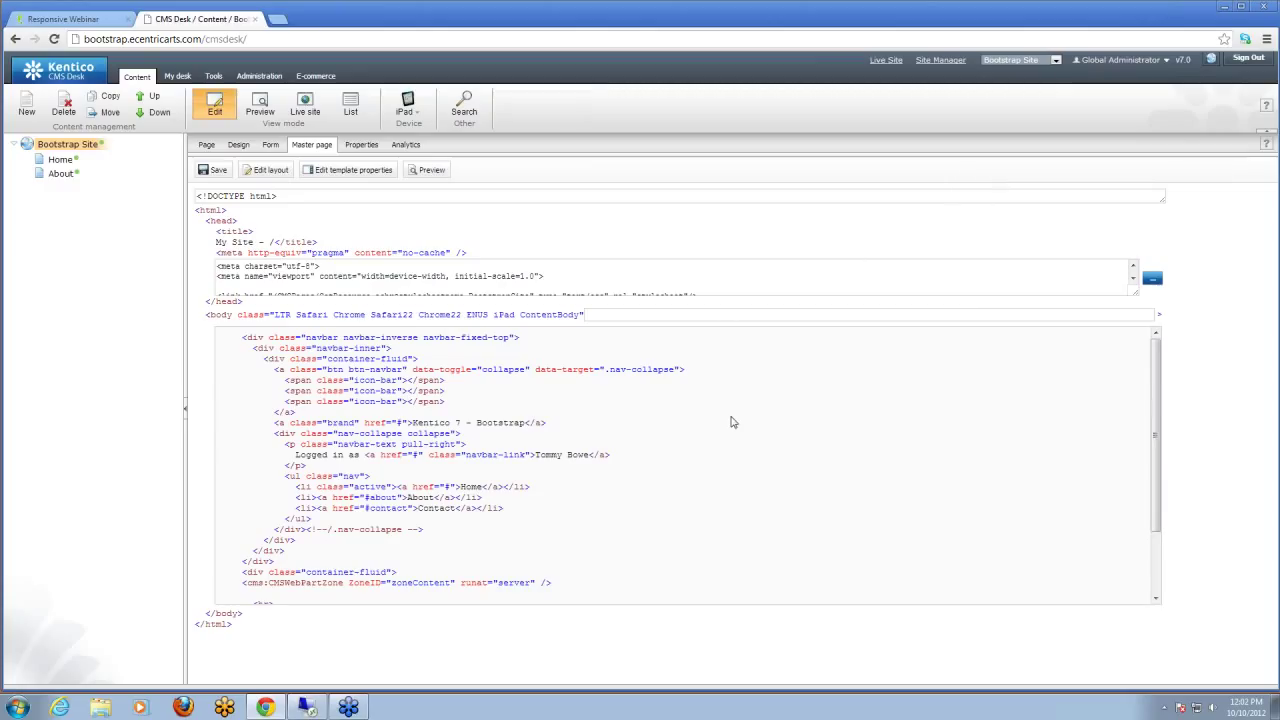
scroll(510, 505, down, 3)
drag(240, 497, 560, 508)
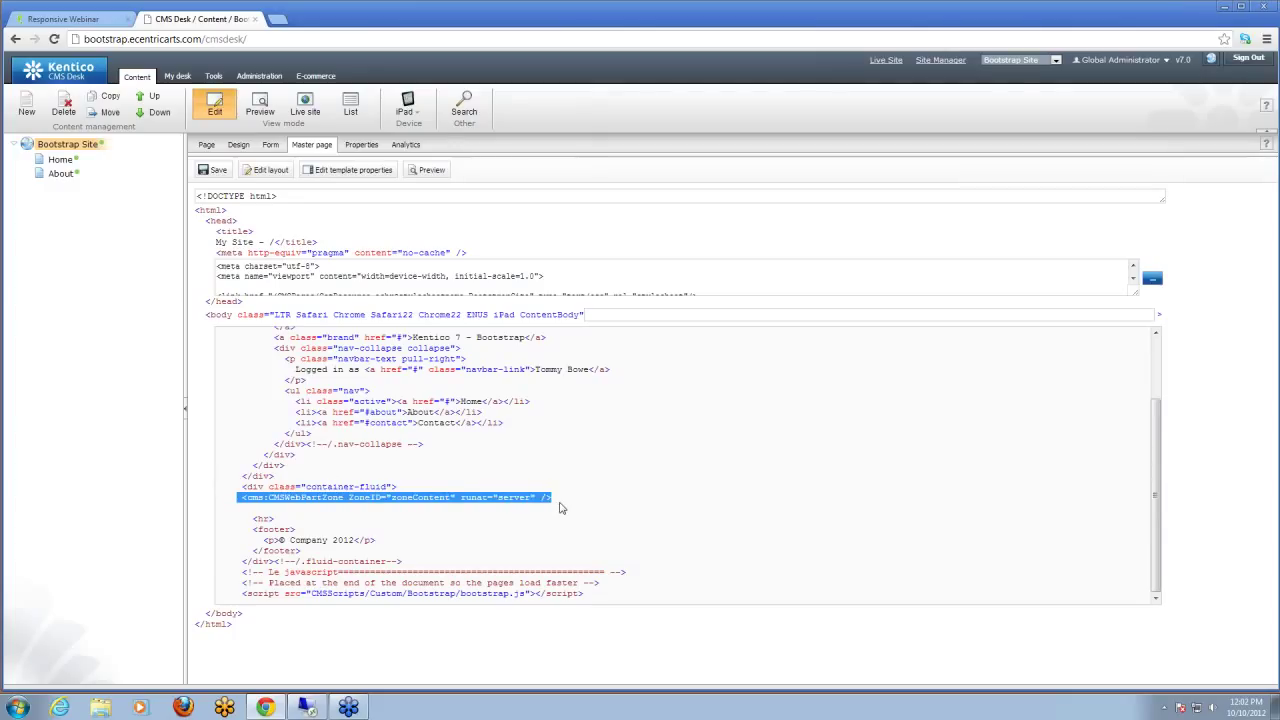
scroll(560, 508, up, 3)
scroll(810, 585, down, 3)
click(280, 22)
text(meand)
key(Return)
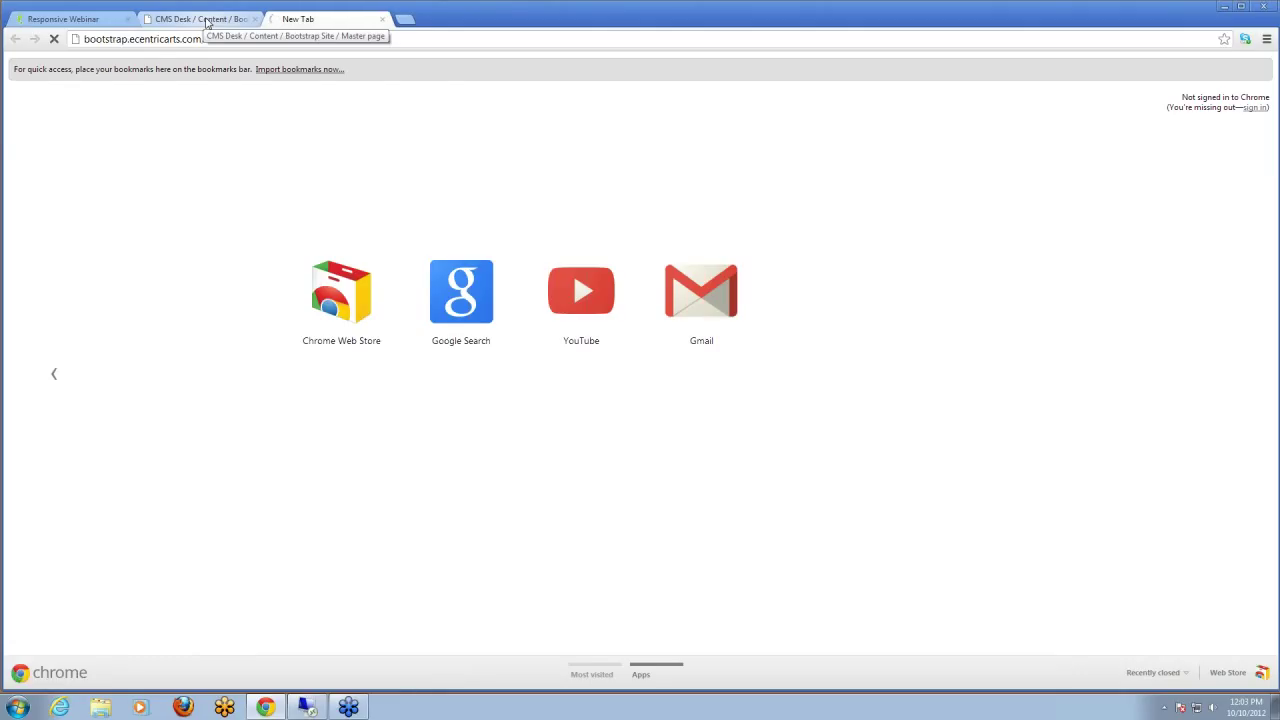
Step: Examine the row-fluid and span3 grid markup in the Home page's template layout in CMS Desk, and close the layout properties
click(208, 22)
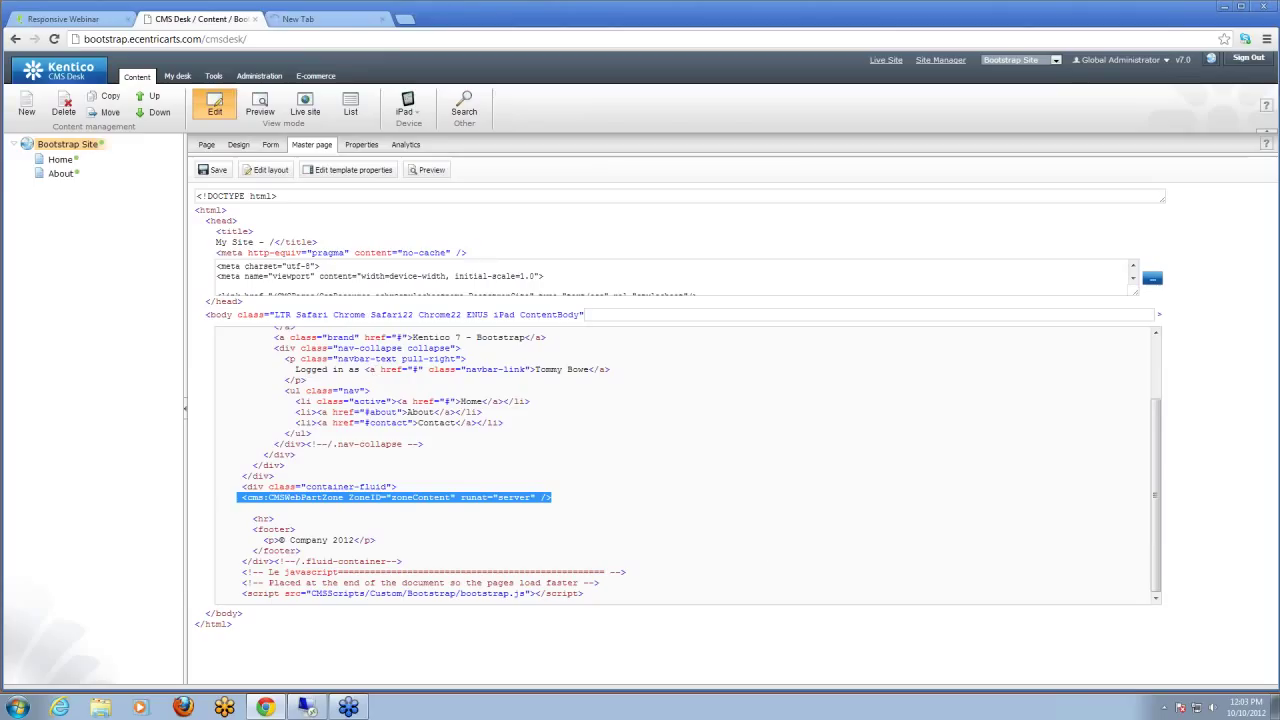
click(60, 159)
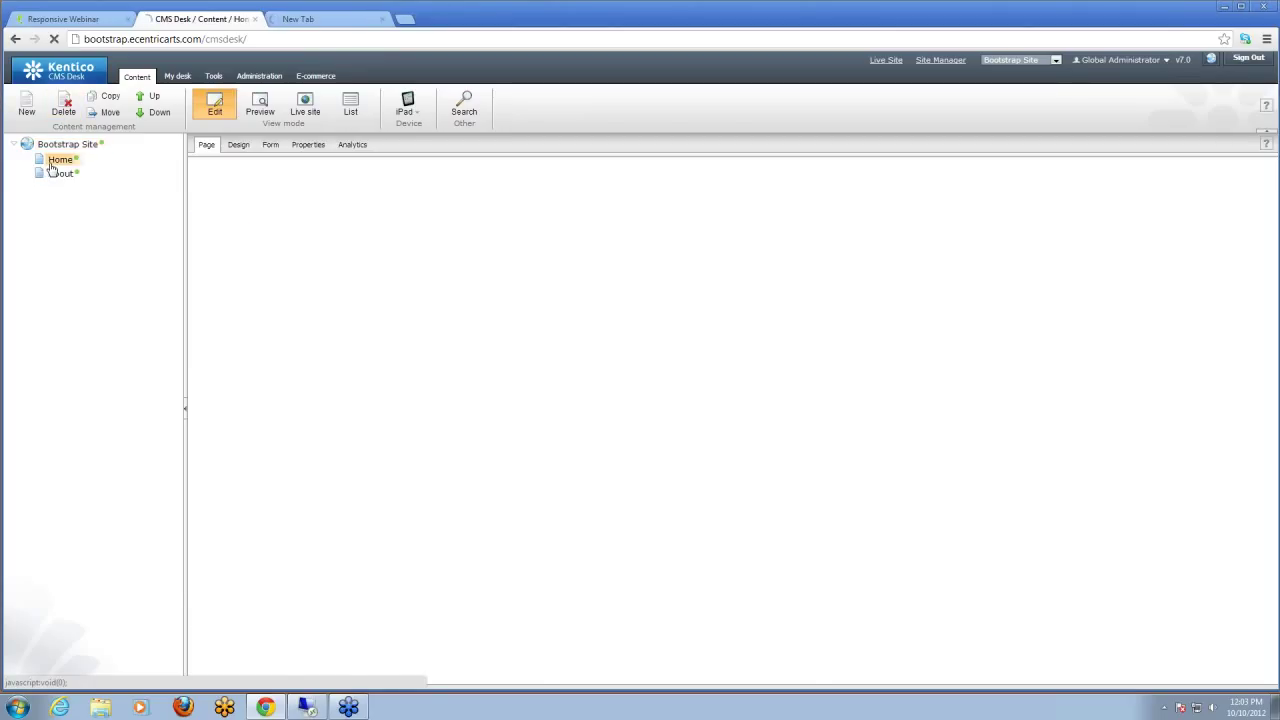
click(238, 146)
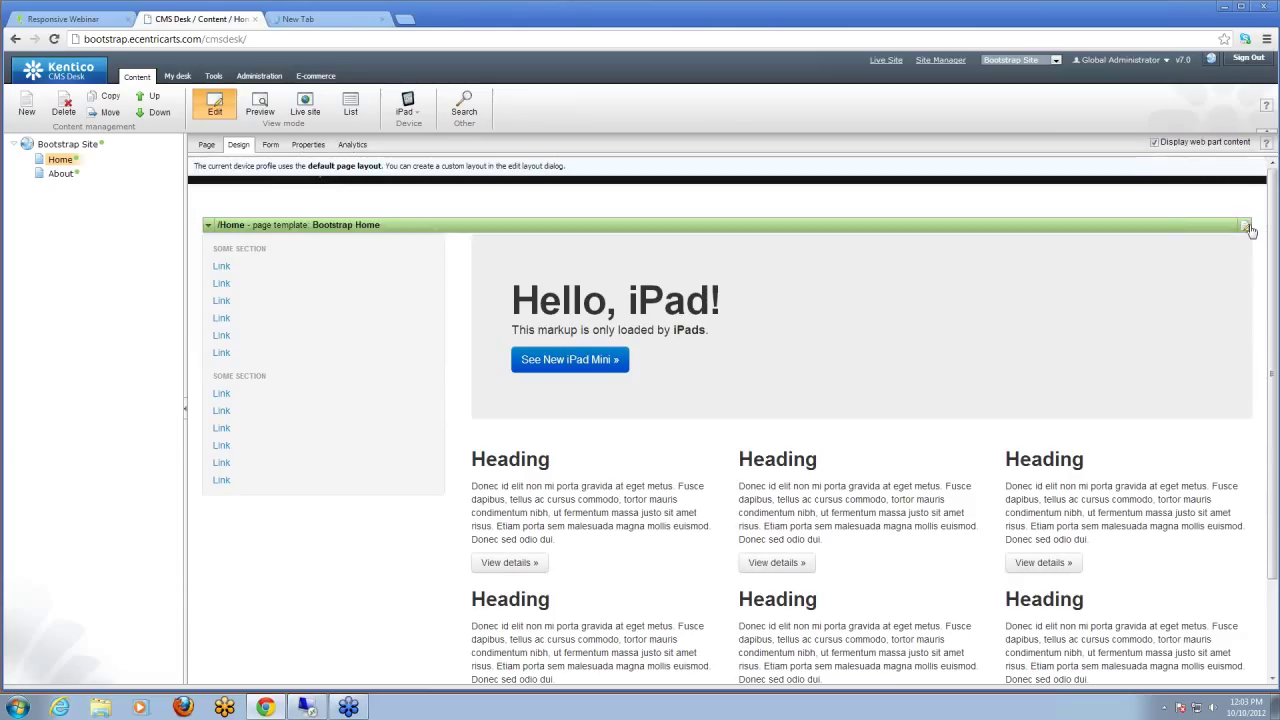
double_click(537, 257)
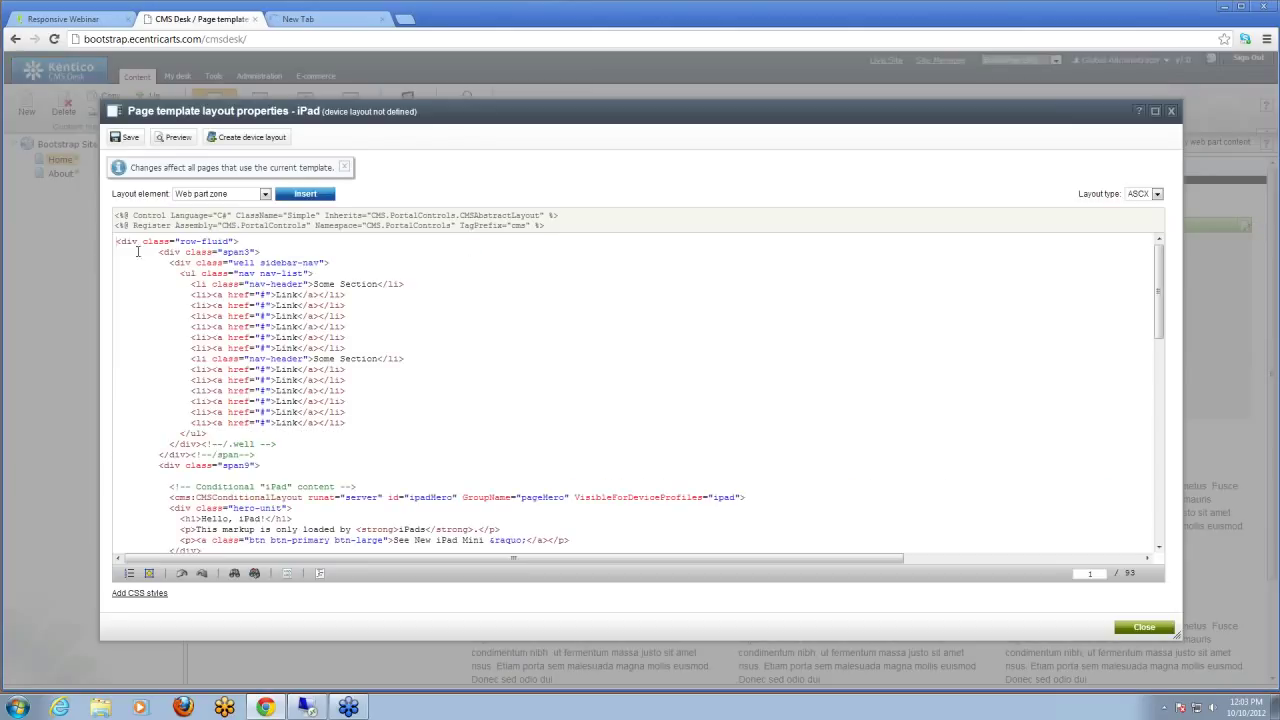
drag(157, 242, 204, 245)
double_click(238, 252)
scroll(326, 455, down, 2)
scroll(326, 455, down, 5)
scroll(320, 283, up, 5)
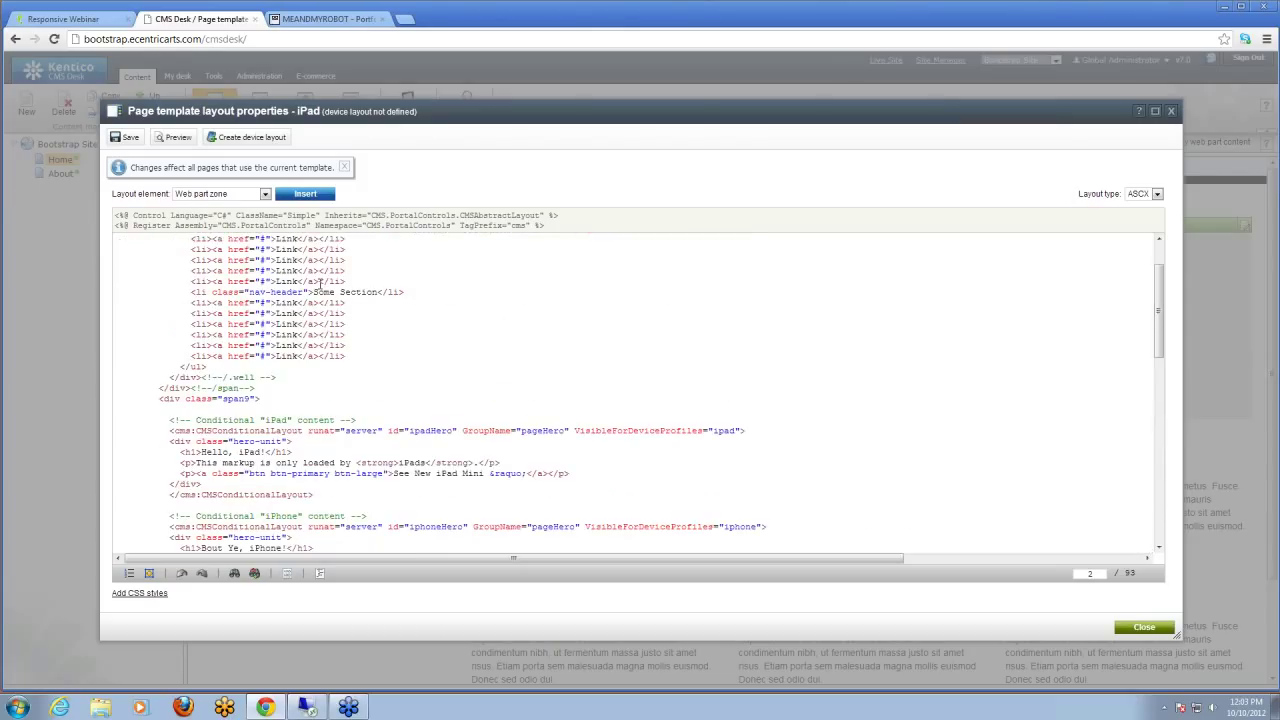
click(1171, 111)
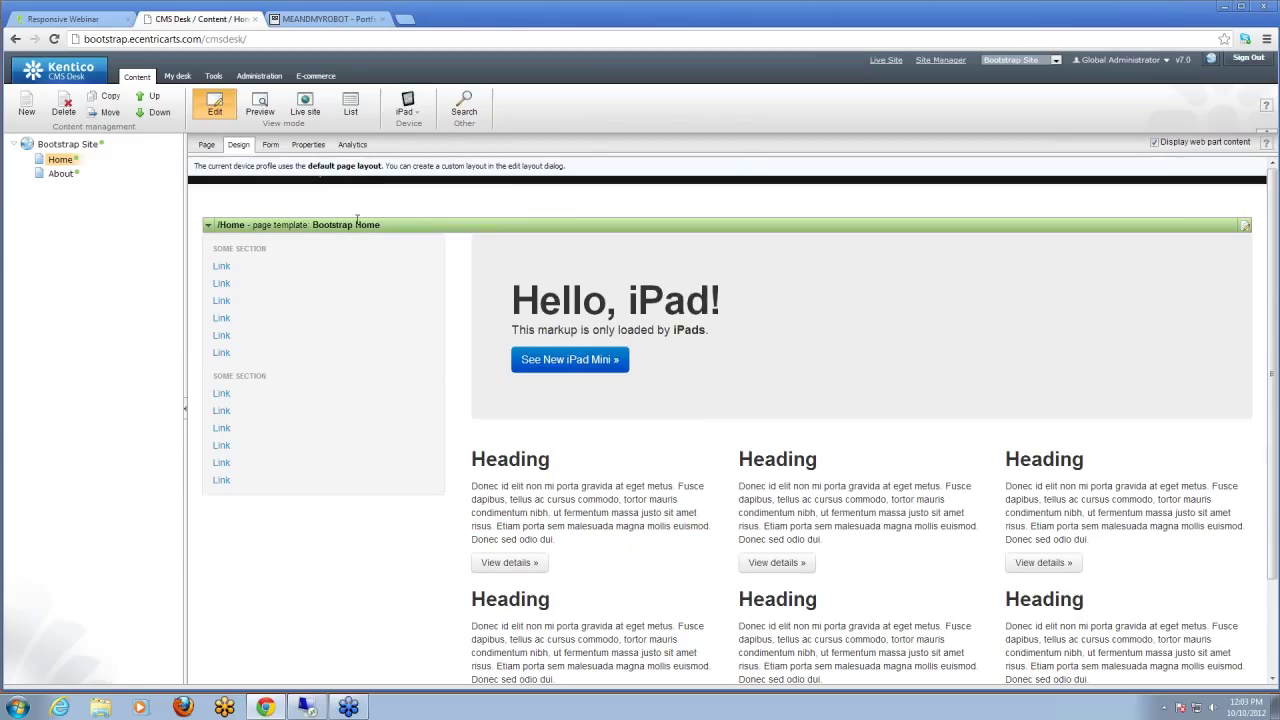
Step: Test the meandmyrobot site's responsiveness by narrowing the browser to about half width, expanding its collapsed navigation, and restoring the full width
click(311, 20)
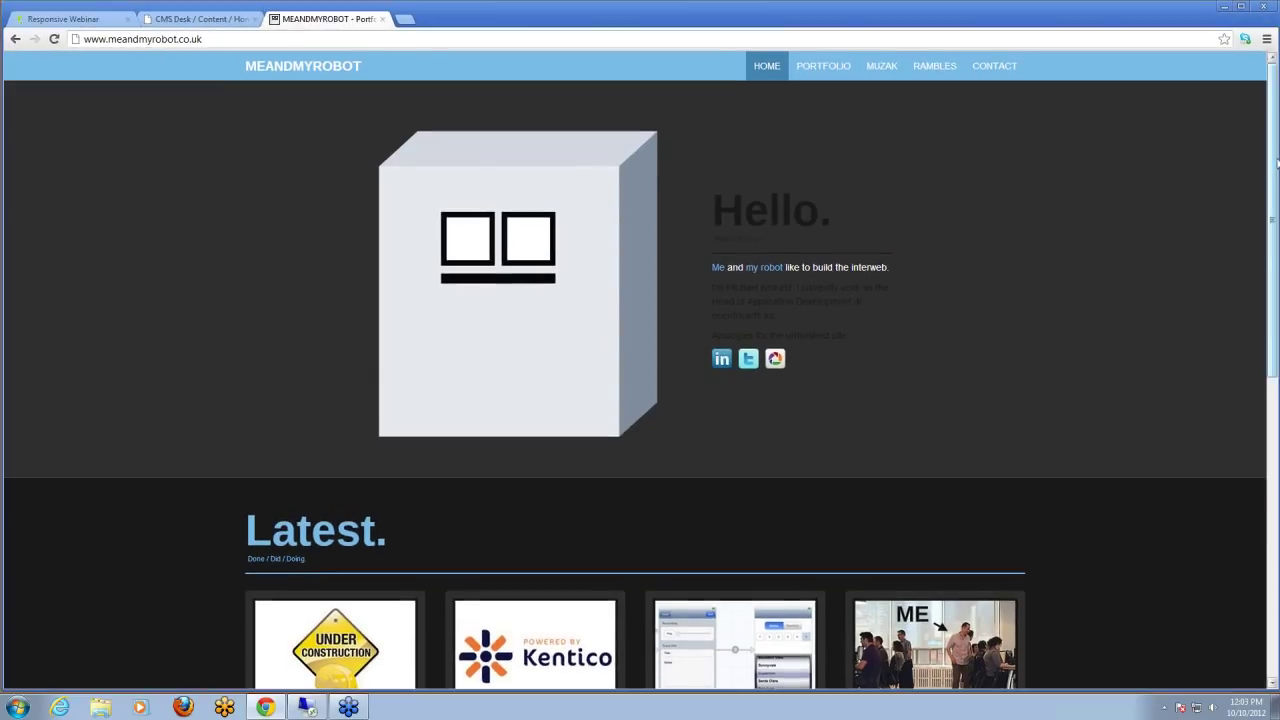
drag(1273, 210, 602, 208)
click(576, 74)
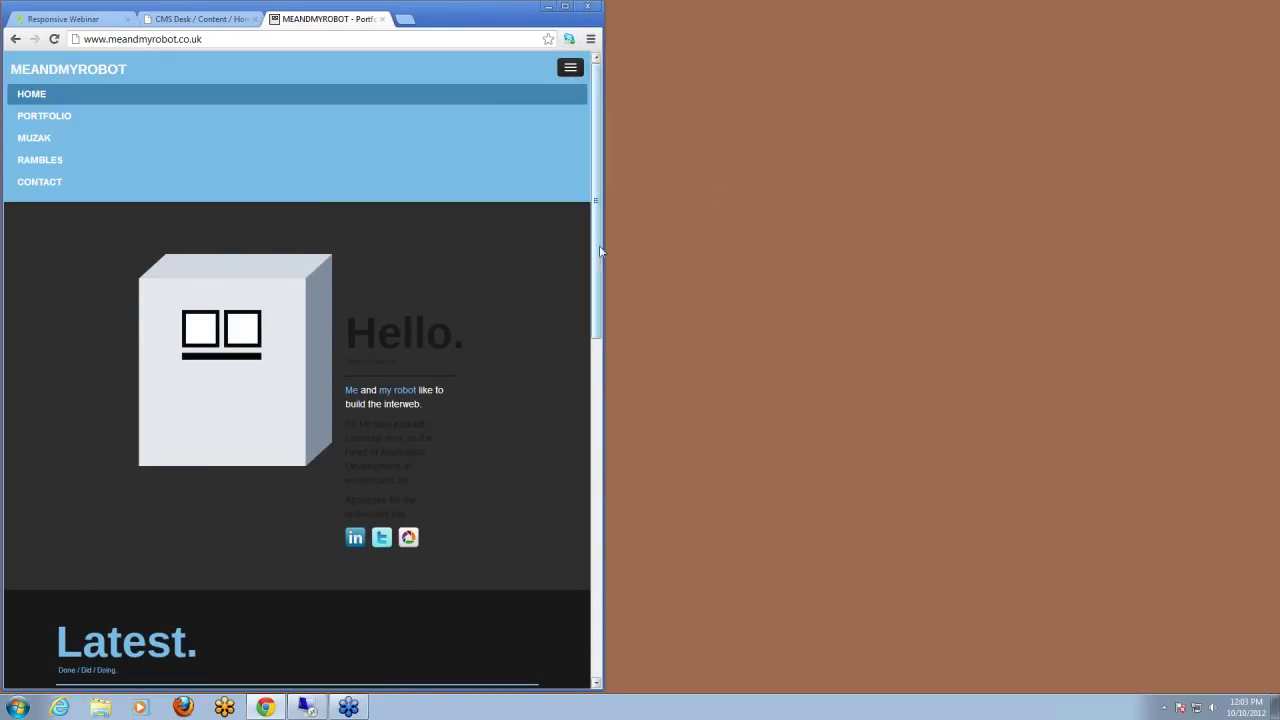
drag(600, 252, 1278, 244)
Step: Close the meandmyrobot page and show the available device profiles for the Home page in CMS Desk
click(60, 20)
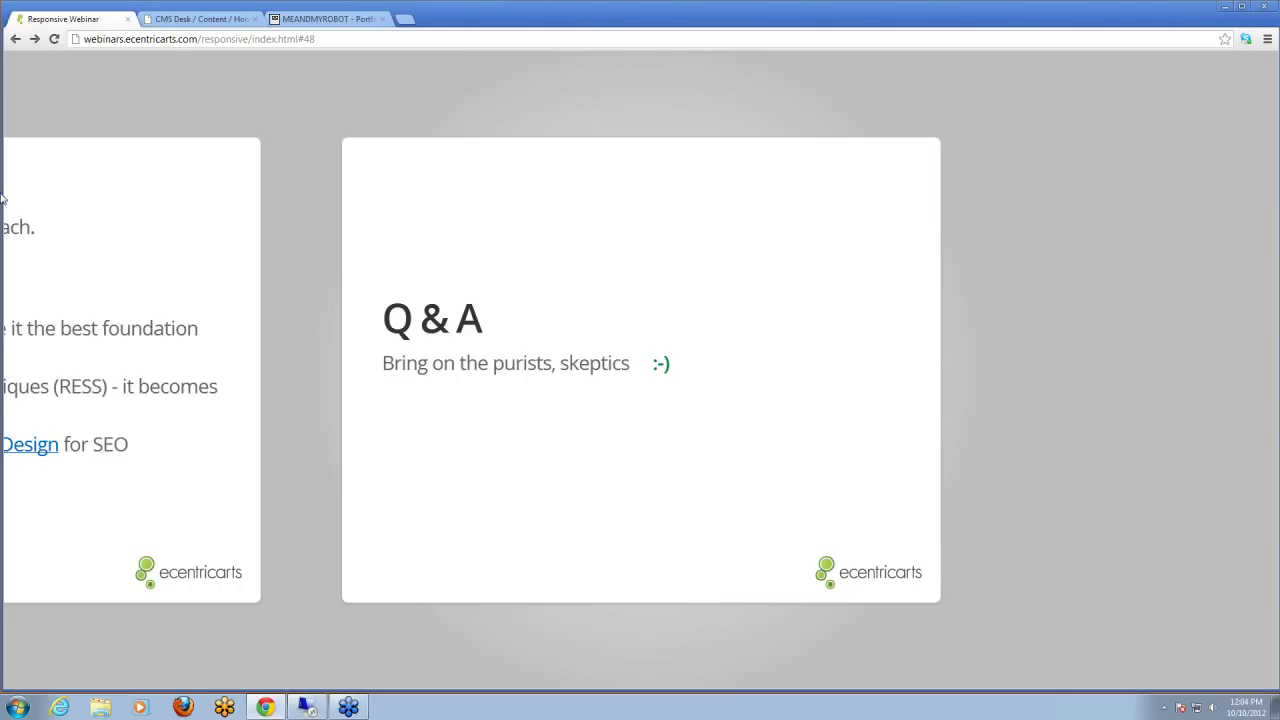
click(372, 20)
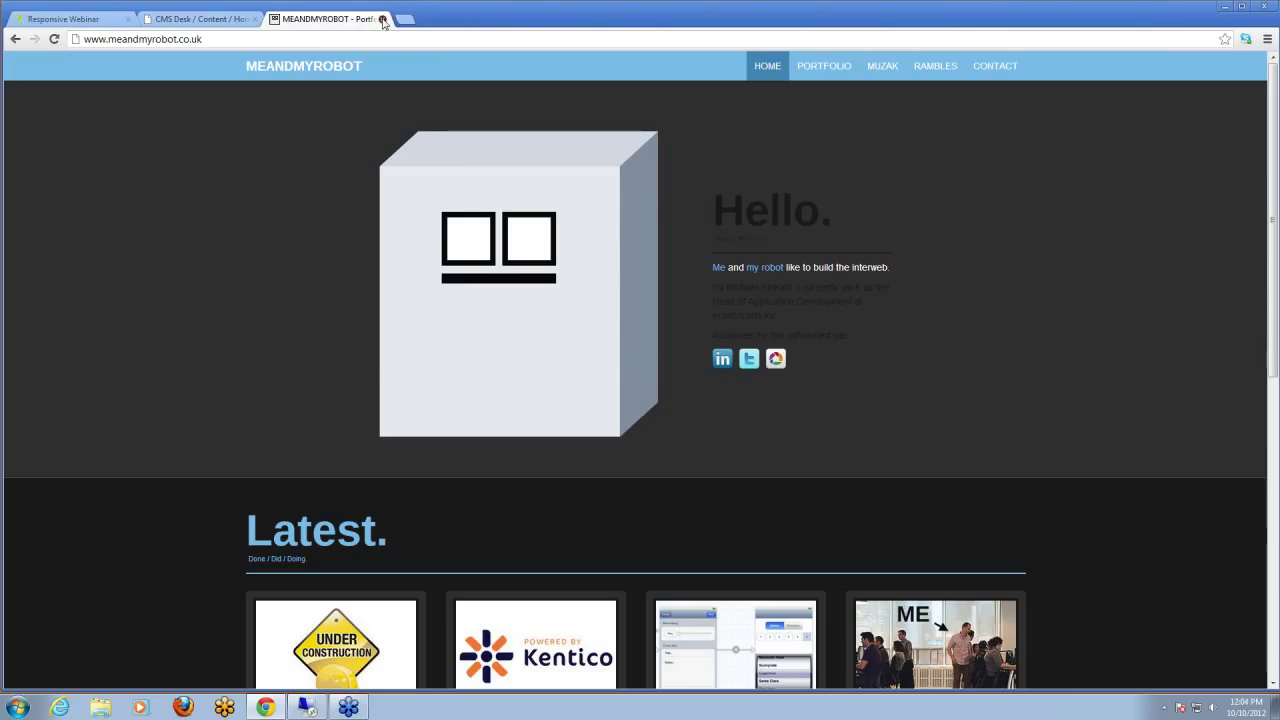
click(383, 20)
click(383, 20)
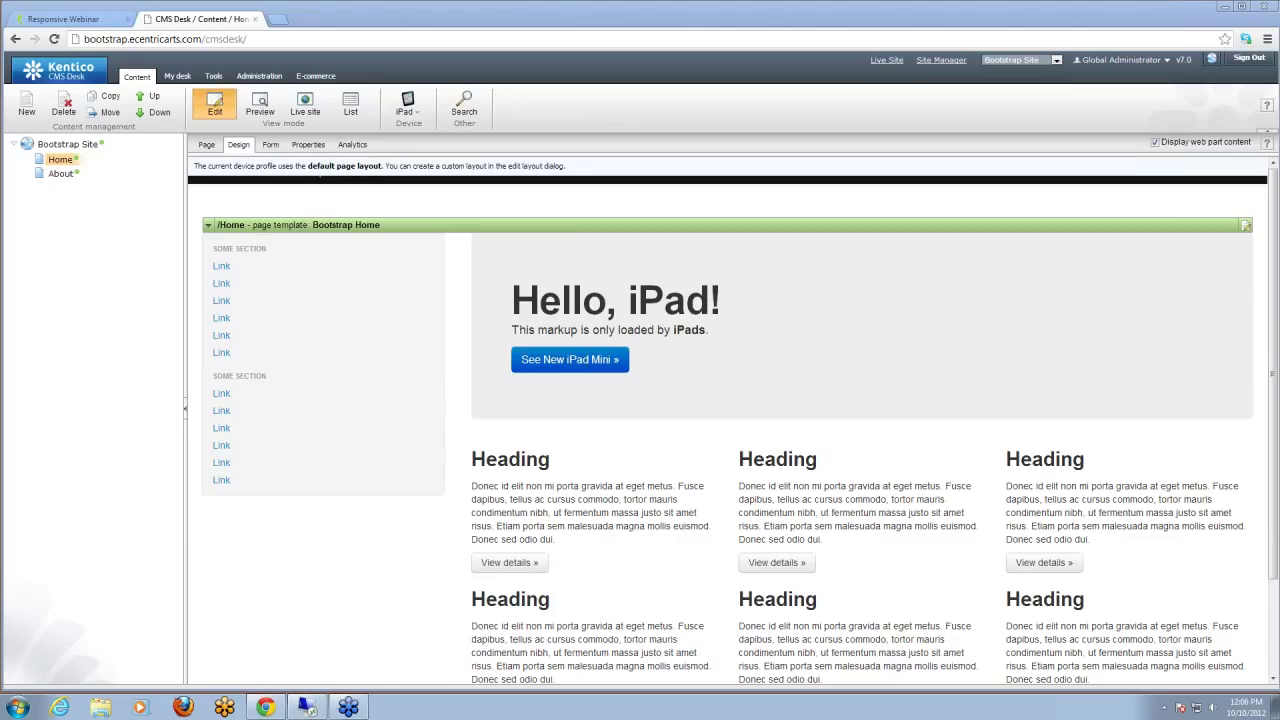
click(418, 117)
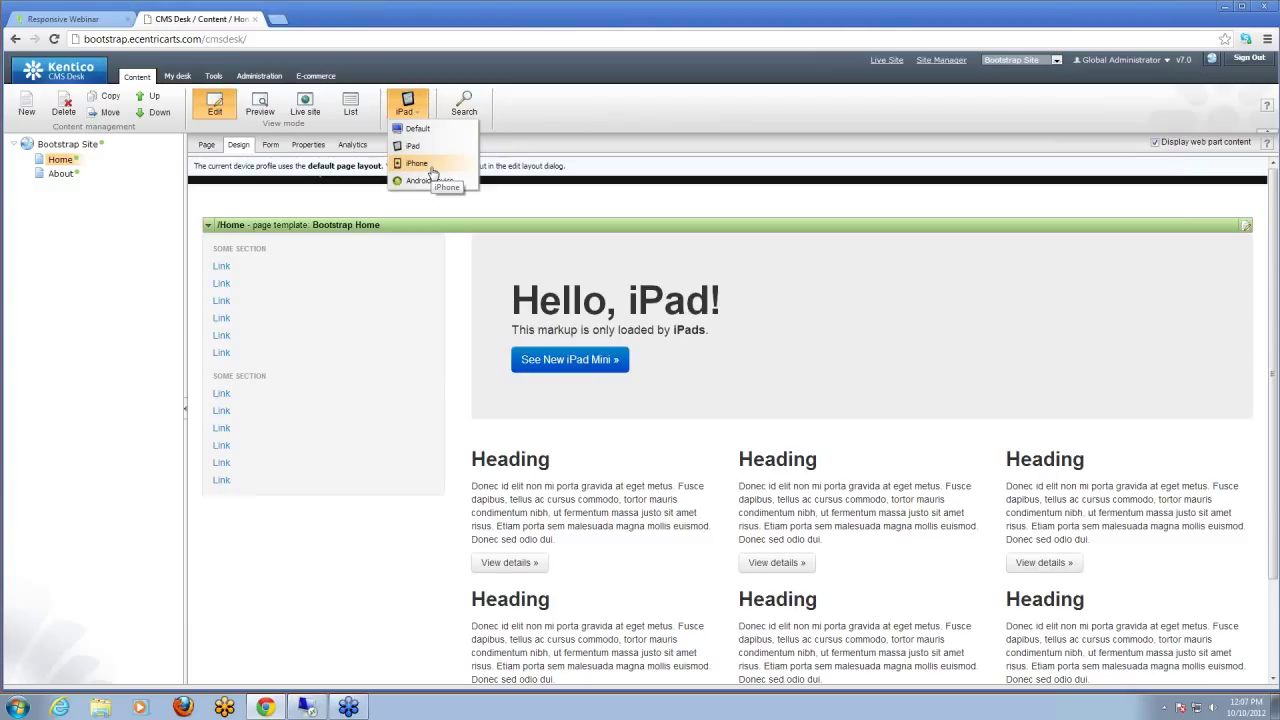
Step: Restart the webinar presentation by reducing its address to webinars.ecentricarts.com/responsive/ and loading it
click(70, 22)
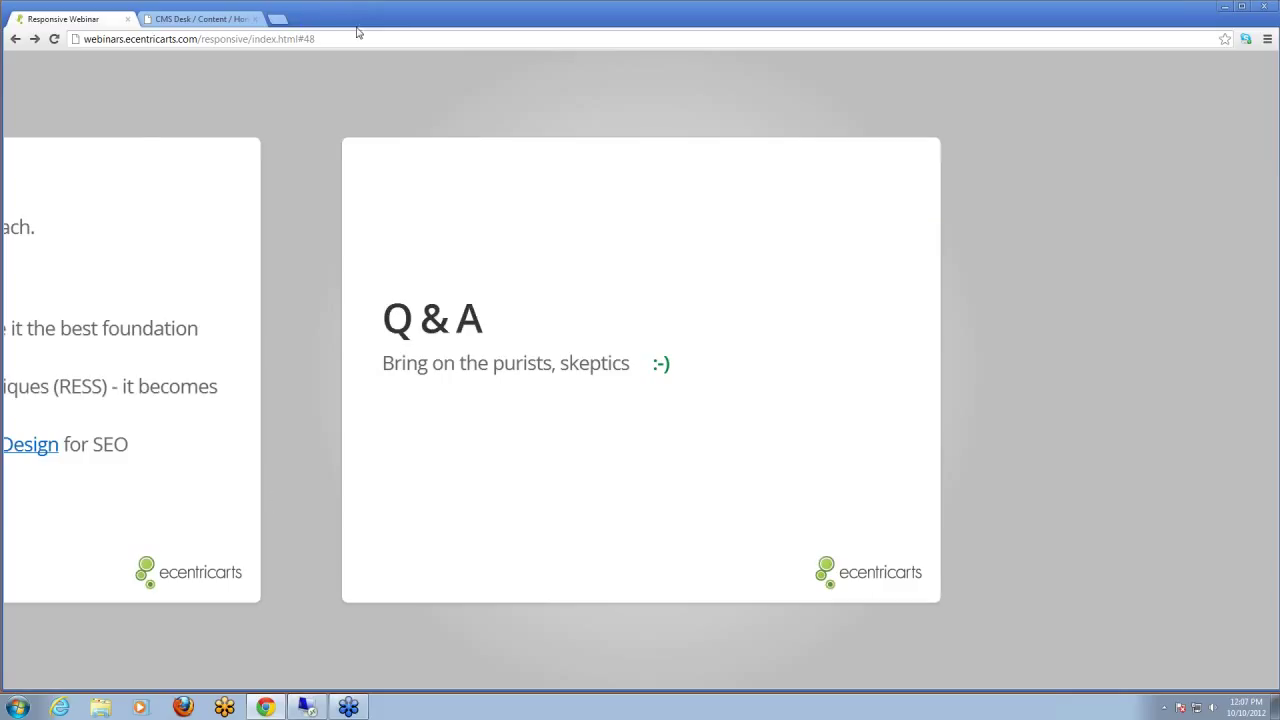
drag(351, 41, 257, 40)
key(BackSpace)
key(Return)
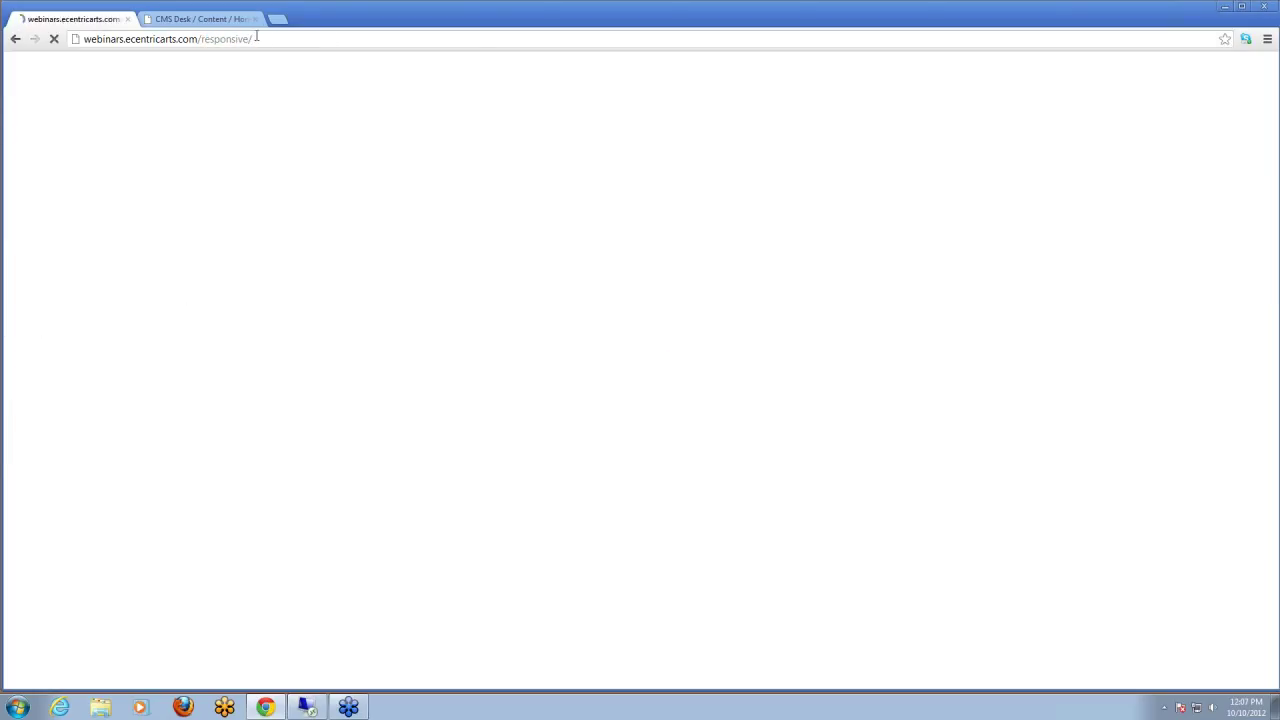
Step: Advance through the agenda and introductions to the presenters slide, and go back to the ecentricarts inc. company slide
key(Right)
key(Right)
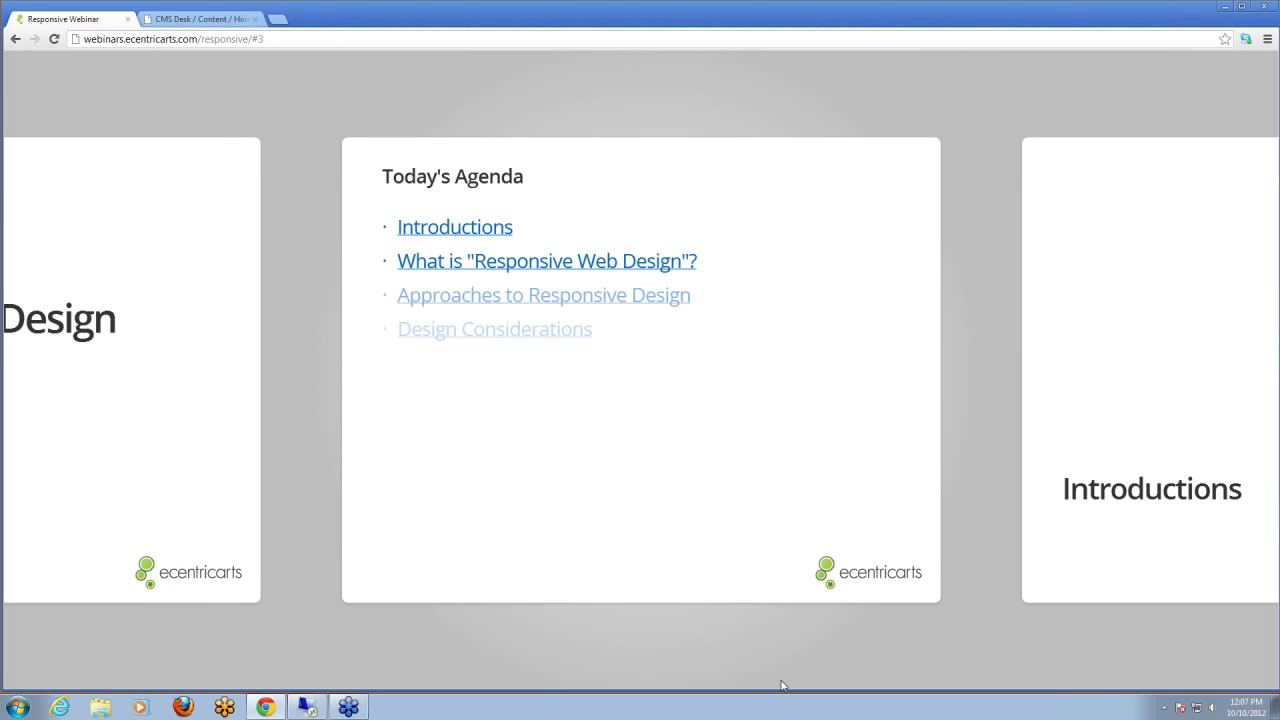
key(Right)
key(Right)
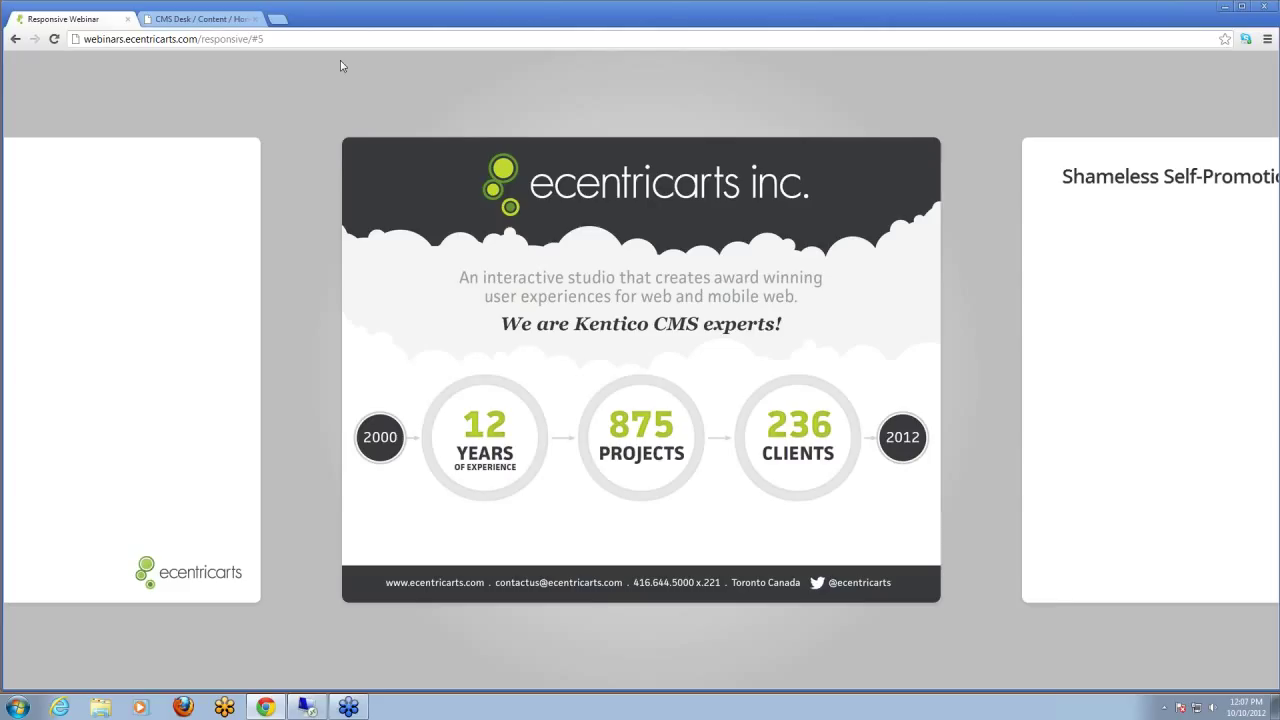
key(Right)
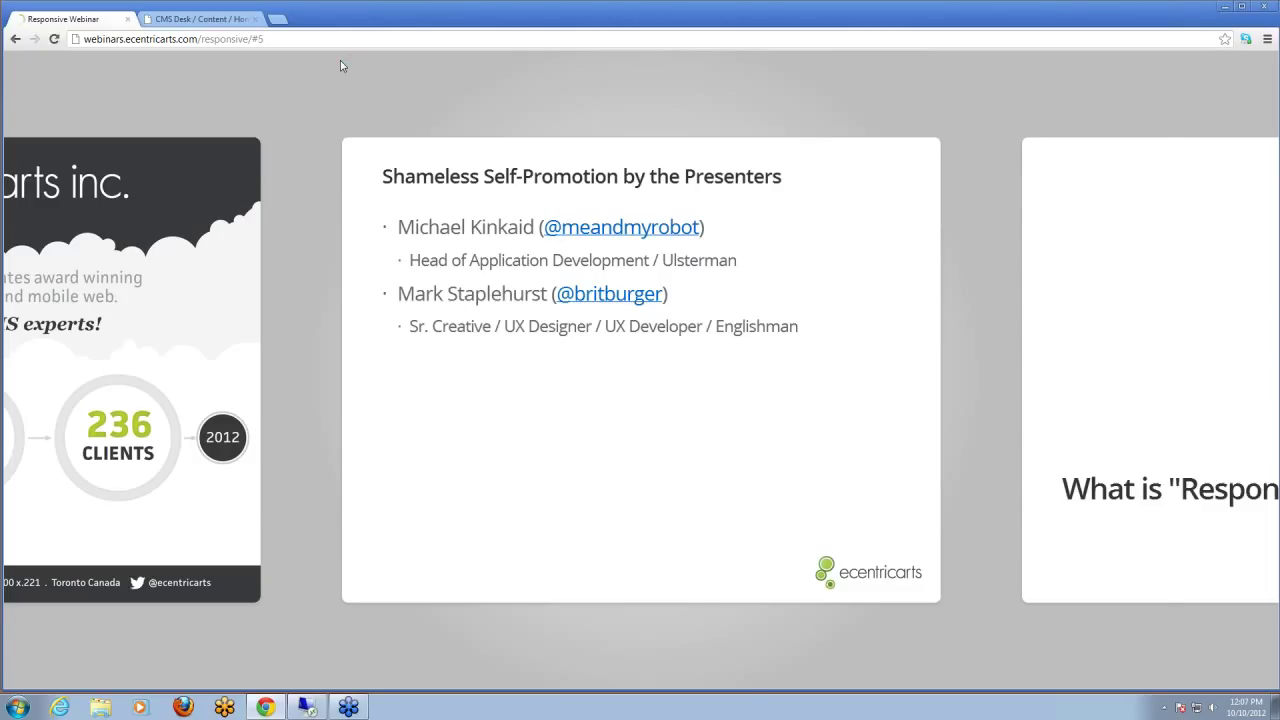
key(Left)
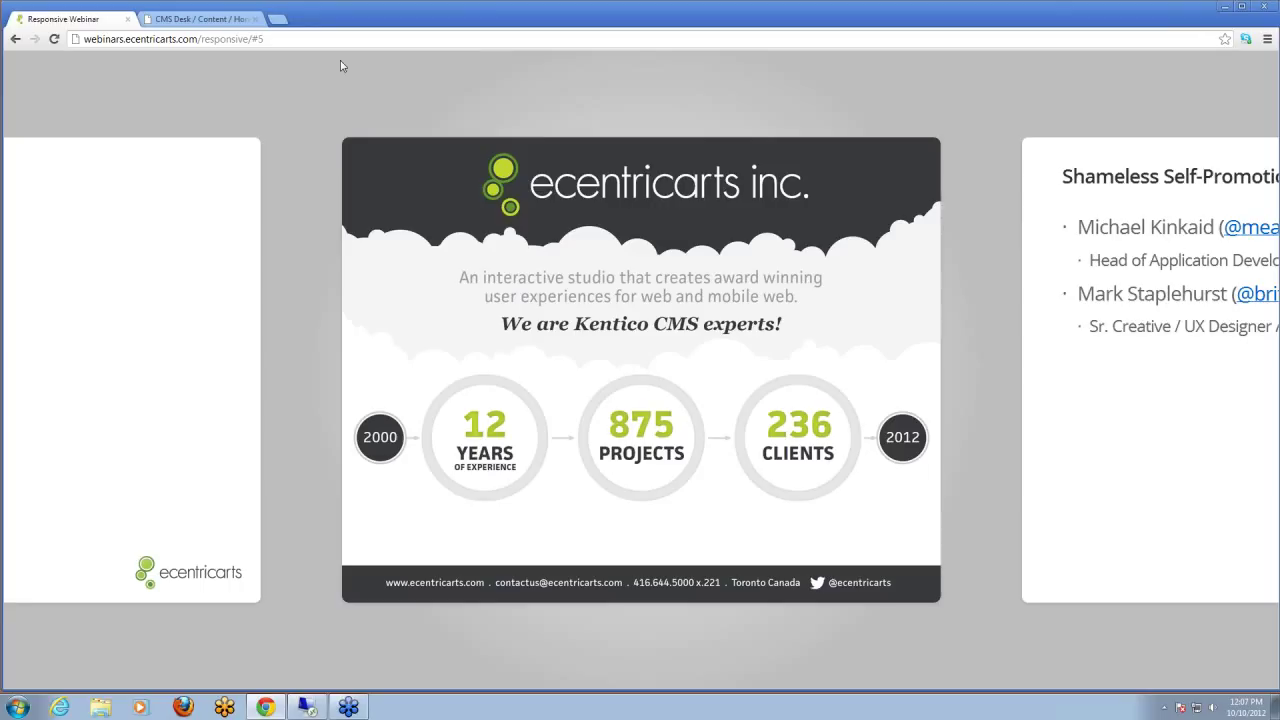